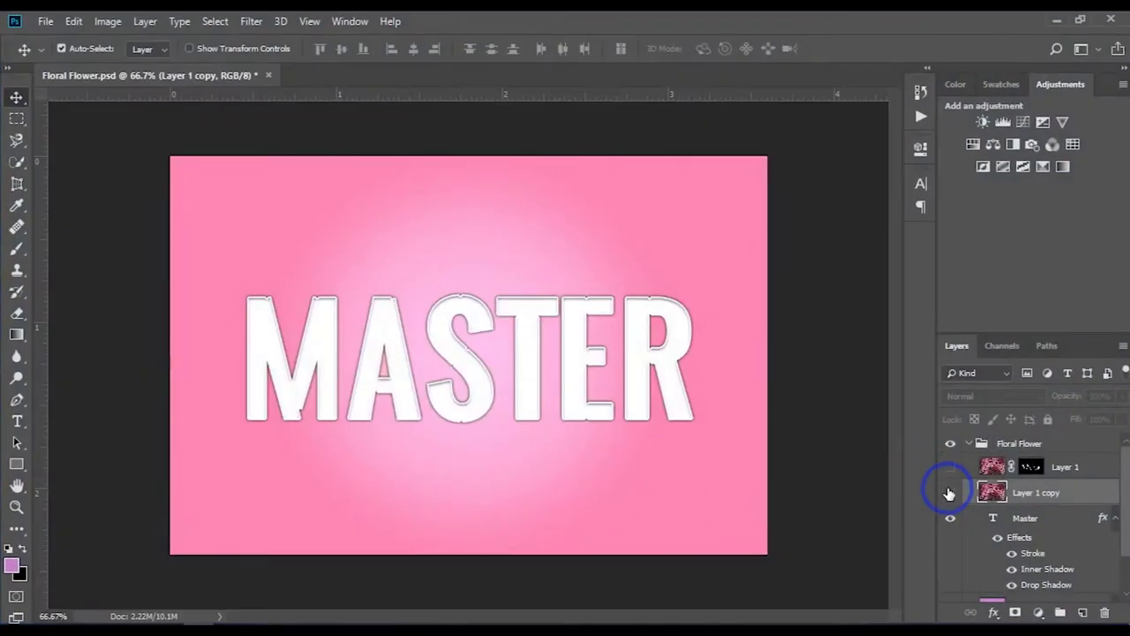
# Make Layer 1 copy visible and clip it into the MASTER text layer
pyautogui.click(950, 493)
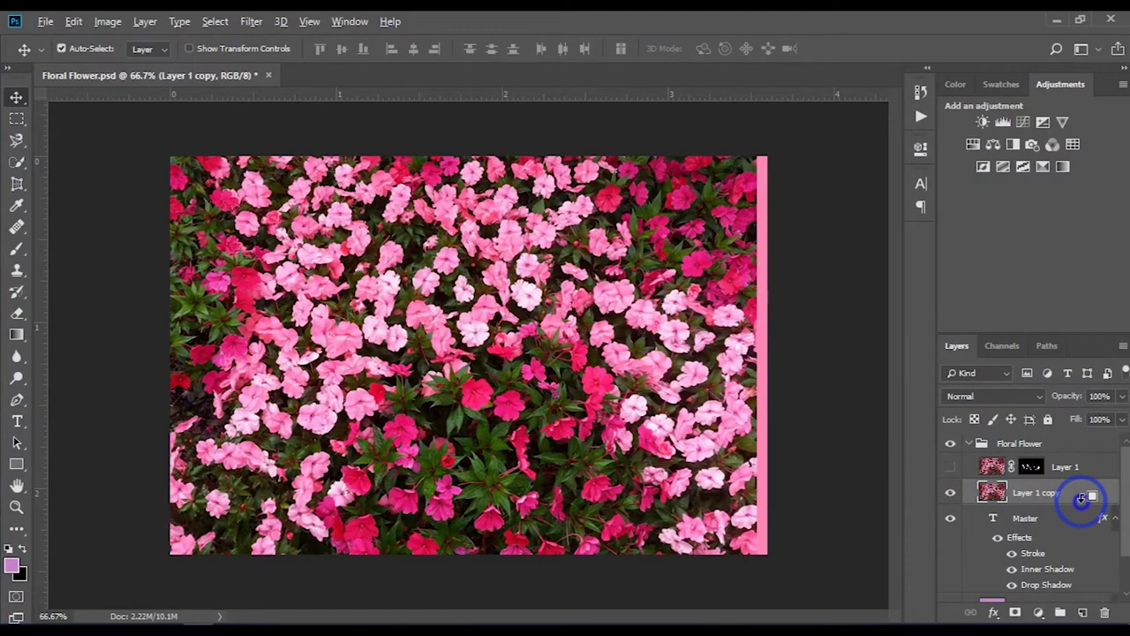
pyautogui.keyDown('alt'); pyautogui.click(1073, 505); pyautogui.keyUp('alt')
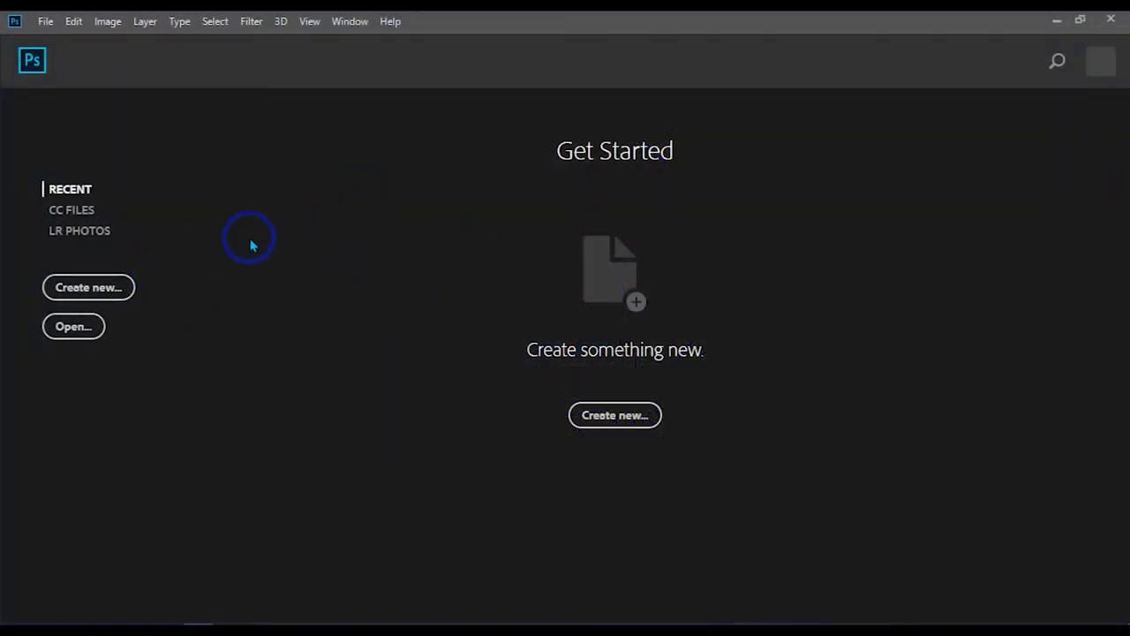
# Create a new 1080 × 720 px, 300 ppi document named MasterIT
pyautogui.click(88, 290)
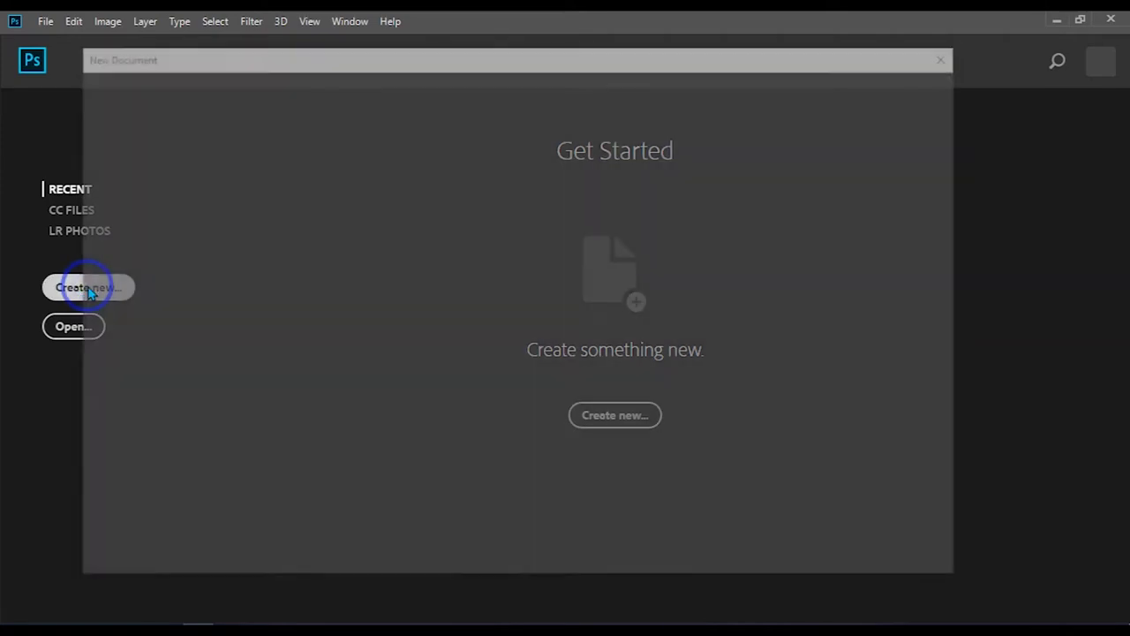
pyautogui.doubleClick(799, 156)
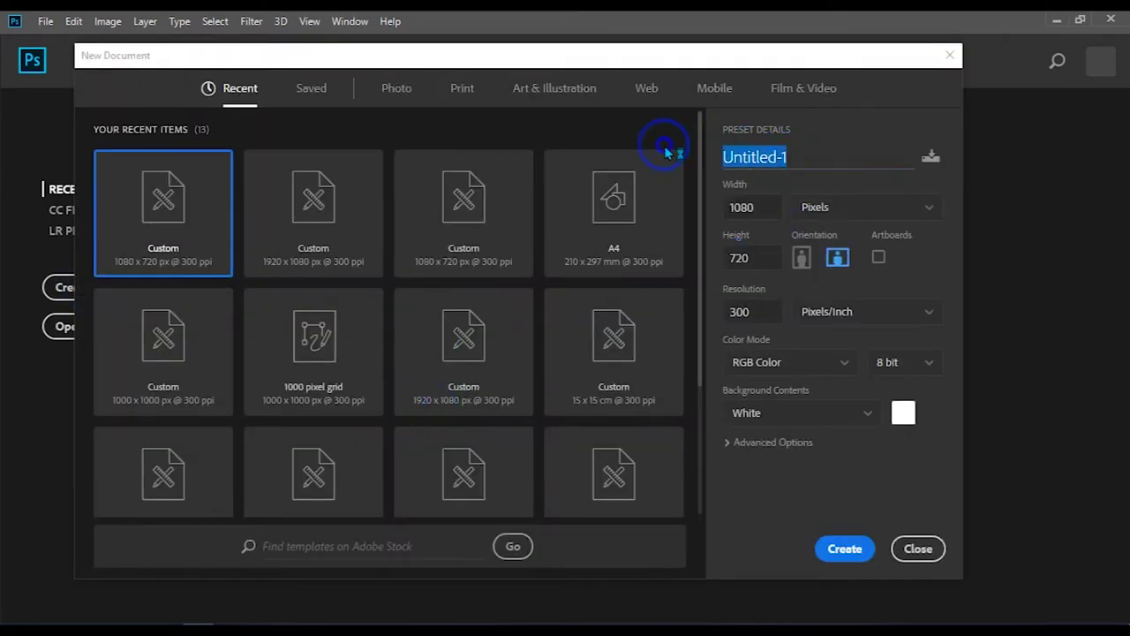
pyautogui.write('Mas')
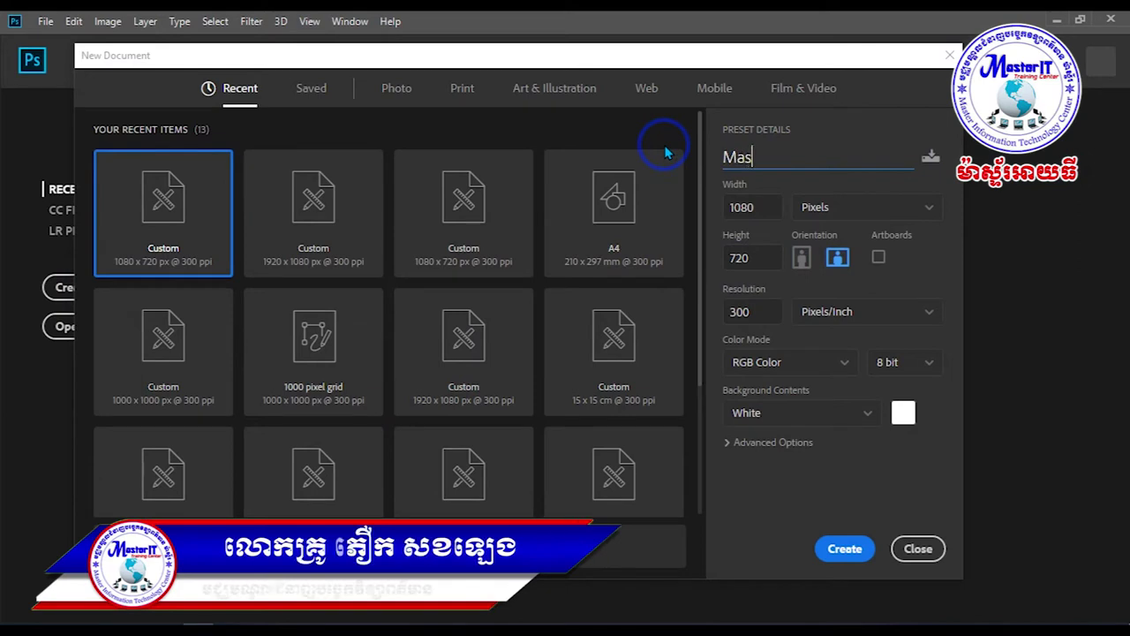
pyautogui.write('terIT')
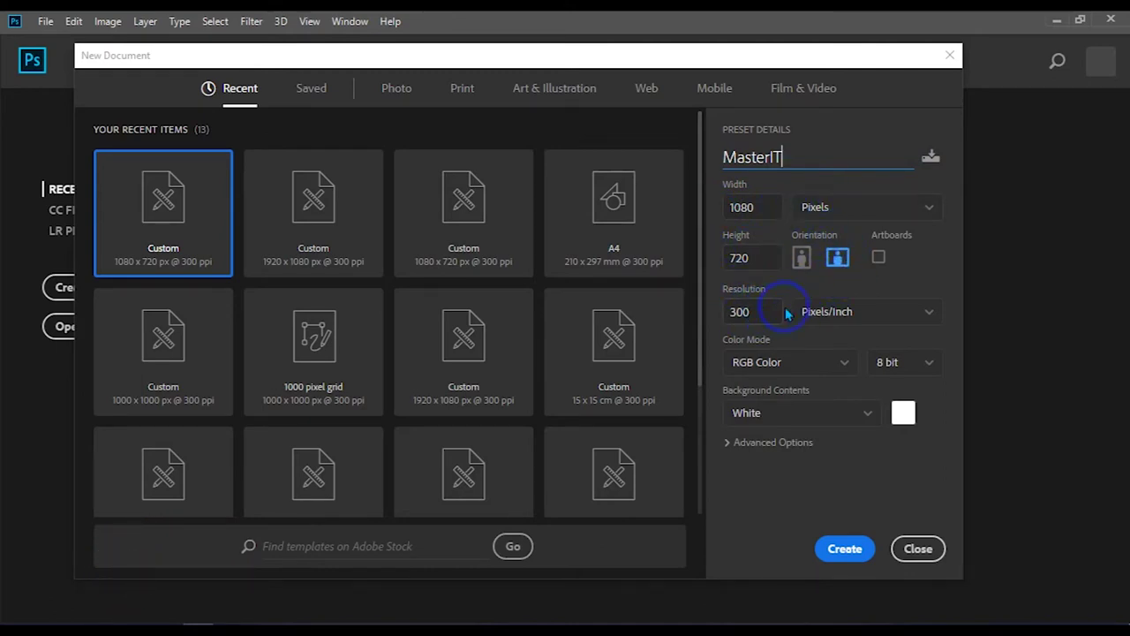
pyautogui.click(845, 551)
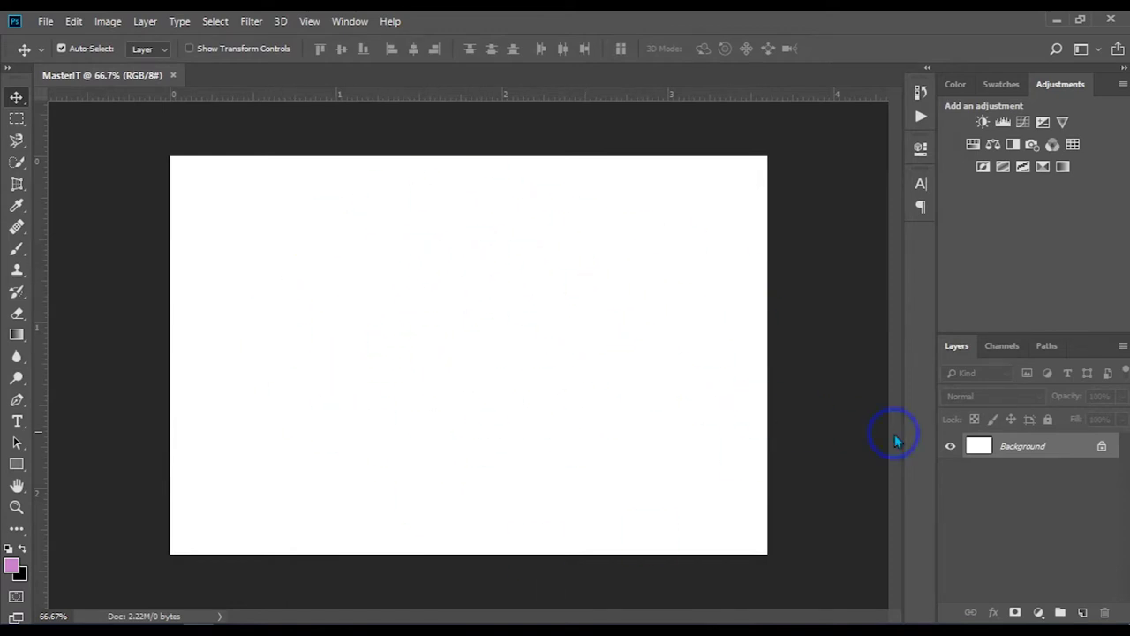
# Unlock the Background as Layer 0 and give it a radial Gradient Overlay
pyautogui.click(1102, 450)
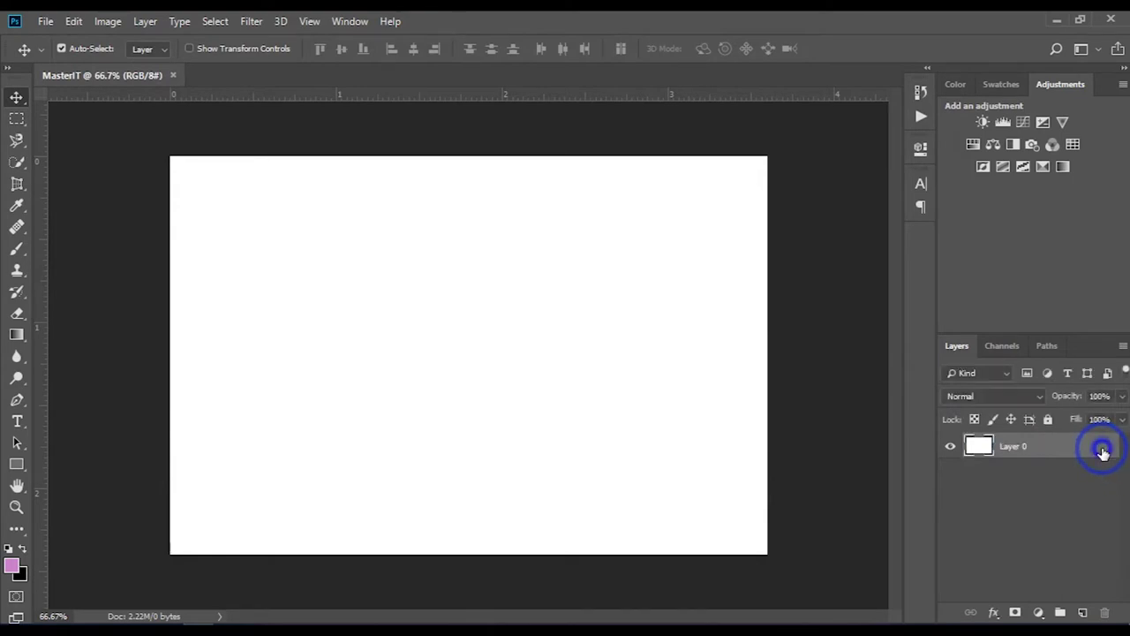
pyautogui.doubleClick(979, 445)
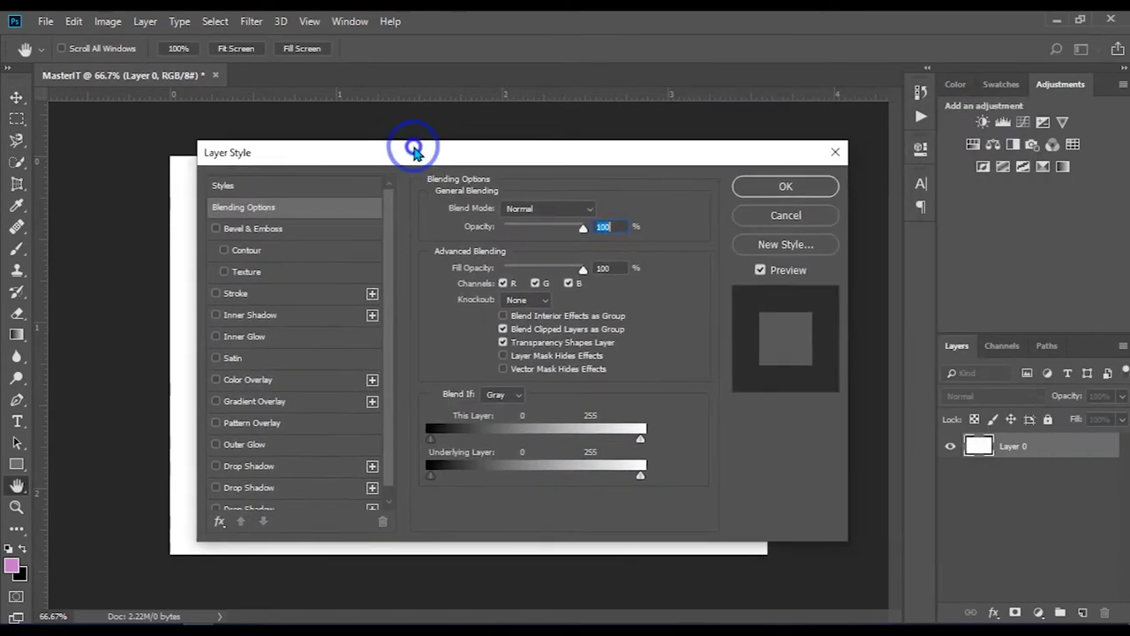
pyautogui.moveTo(605, 104); pyautogui.dragTo(336, 126)
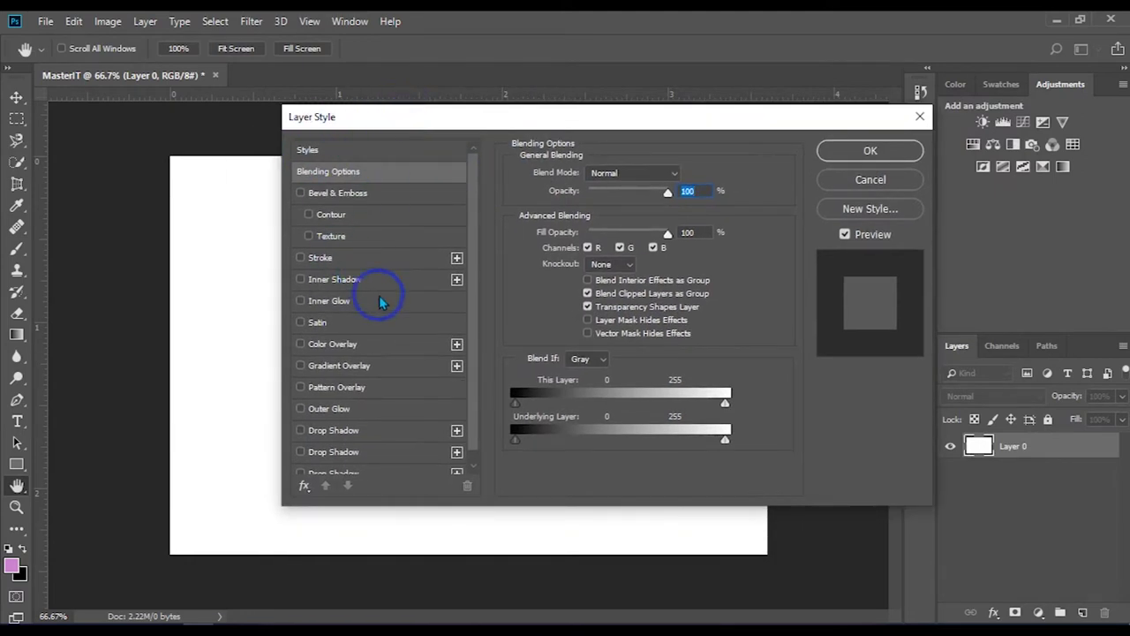
pyautogui.click(300, 364)
pyautogui.click(345, 367)
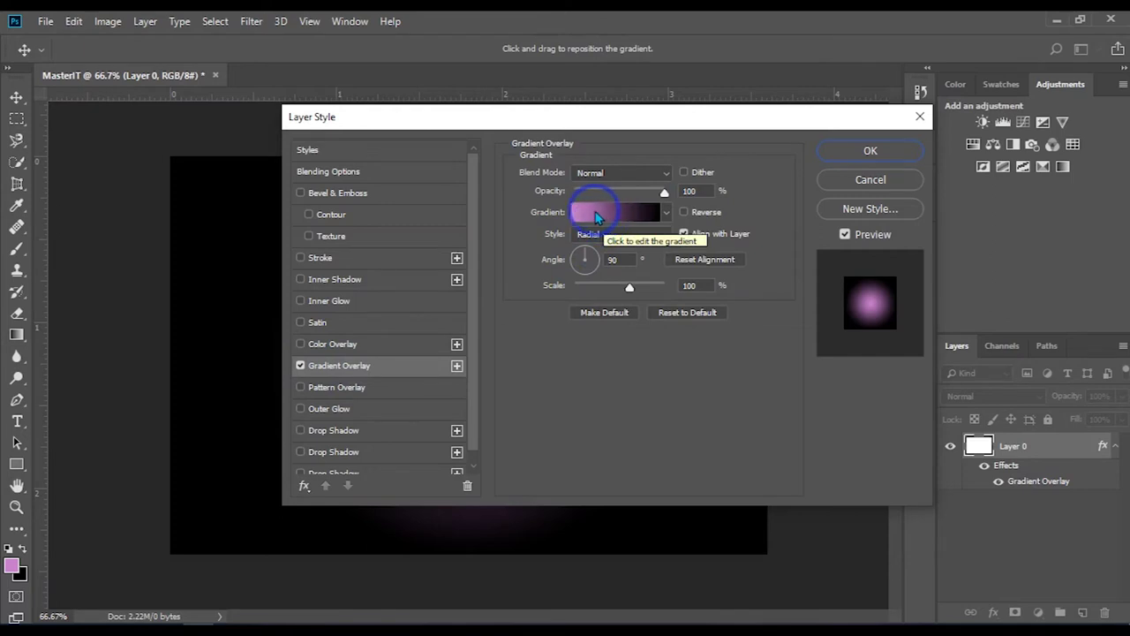
pyautogui.click(600, 217)
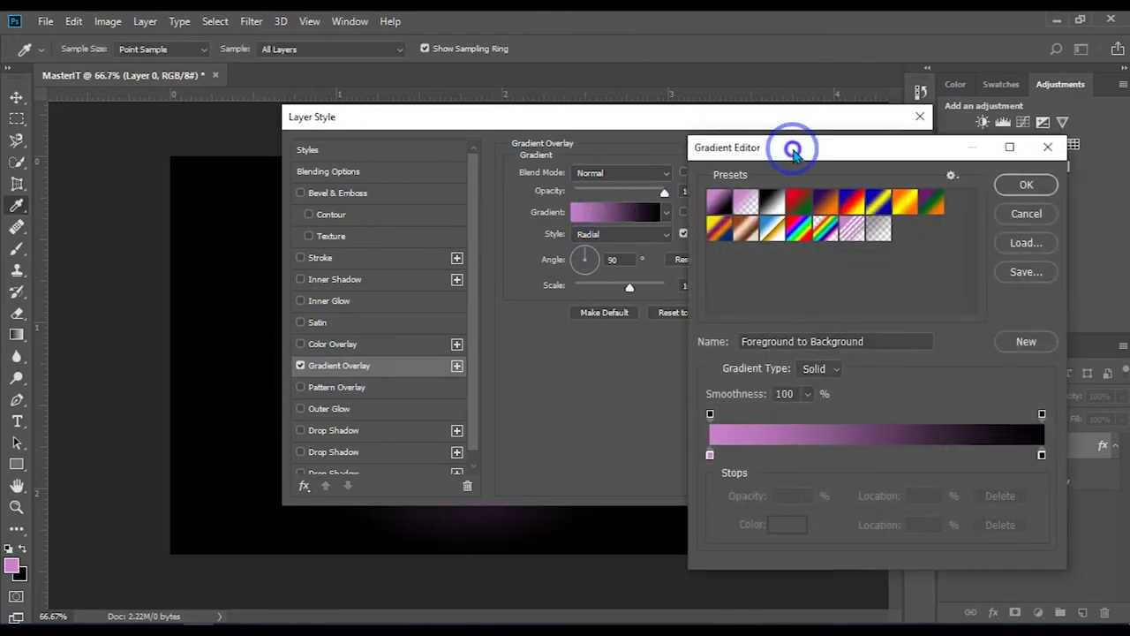
# Set the left gradient stop to light pink ffc5f0
pyautogui.moveTo(791, 144); pyautogui.dragTo(738, 135)
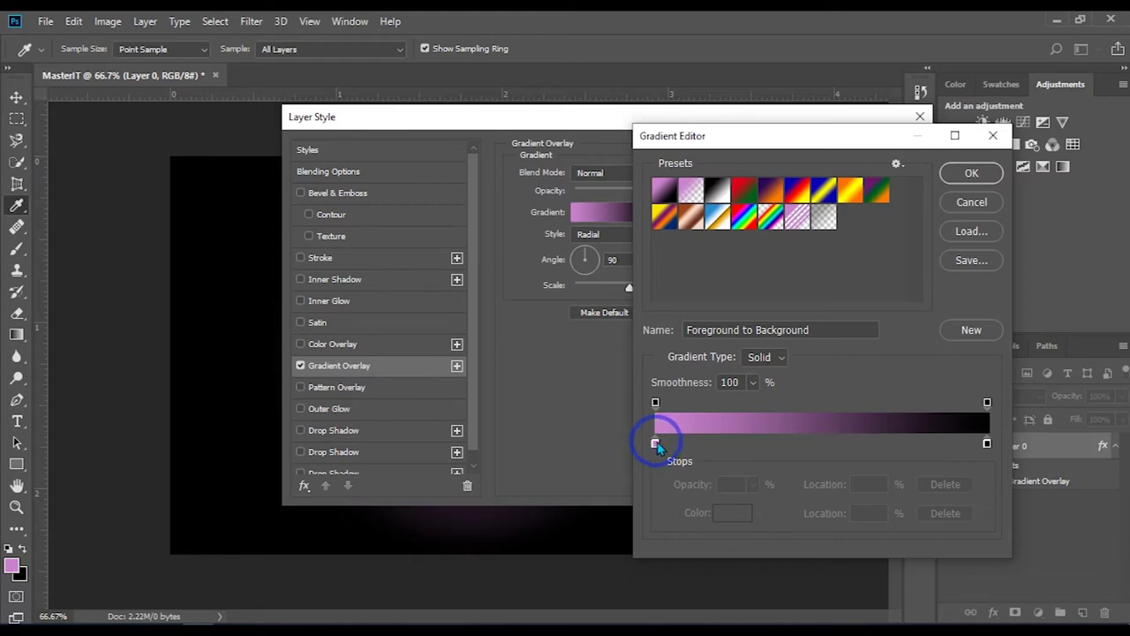
pyautogui.doubleClick(655, 444)
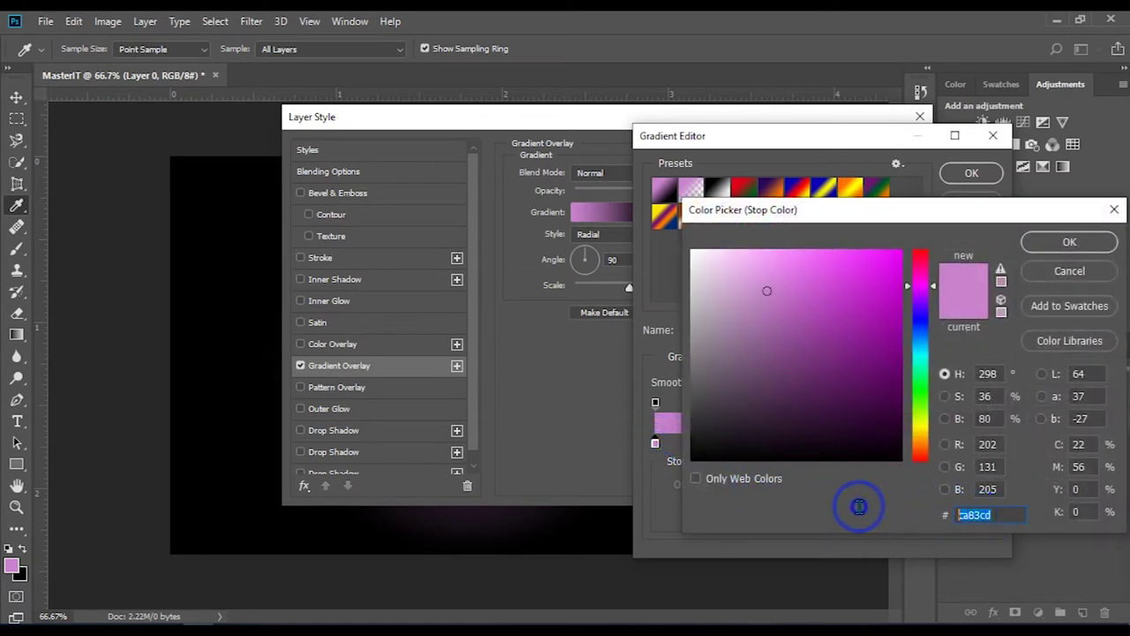
pyautogui.press('BackSpace')
pyautogui.write('ffc5')
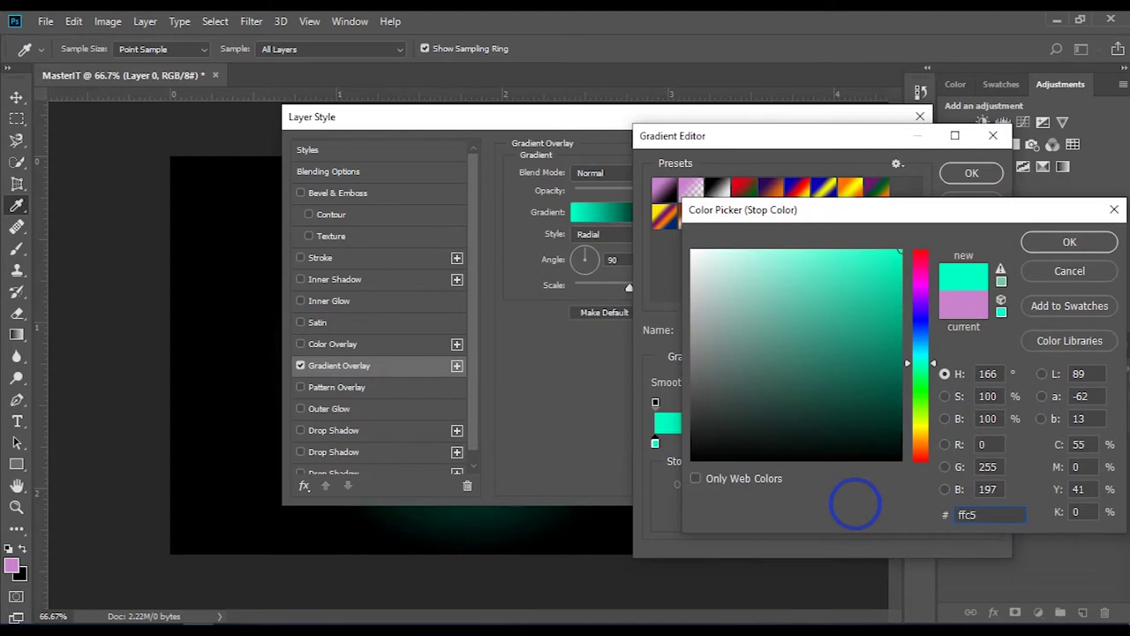
pyautogui.write('f0')
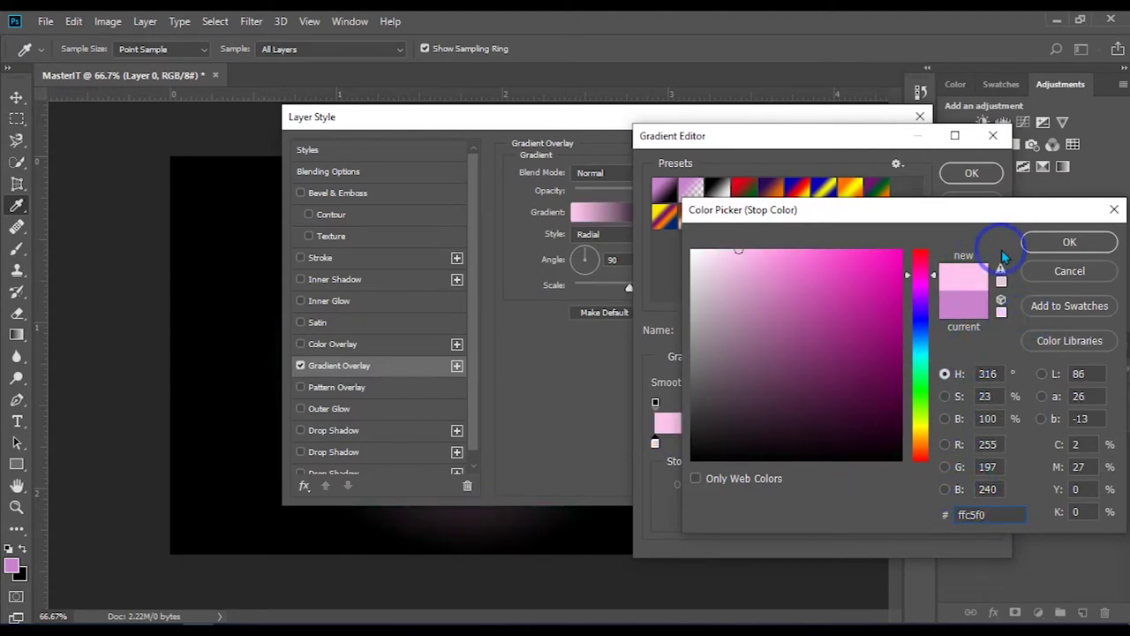
pyautogui.click(1063, 243)
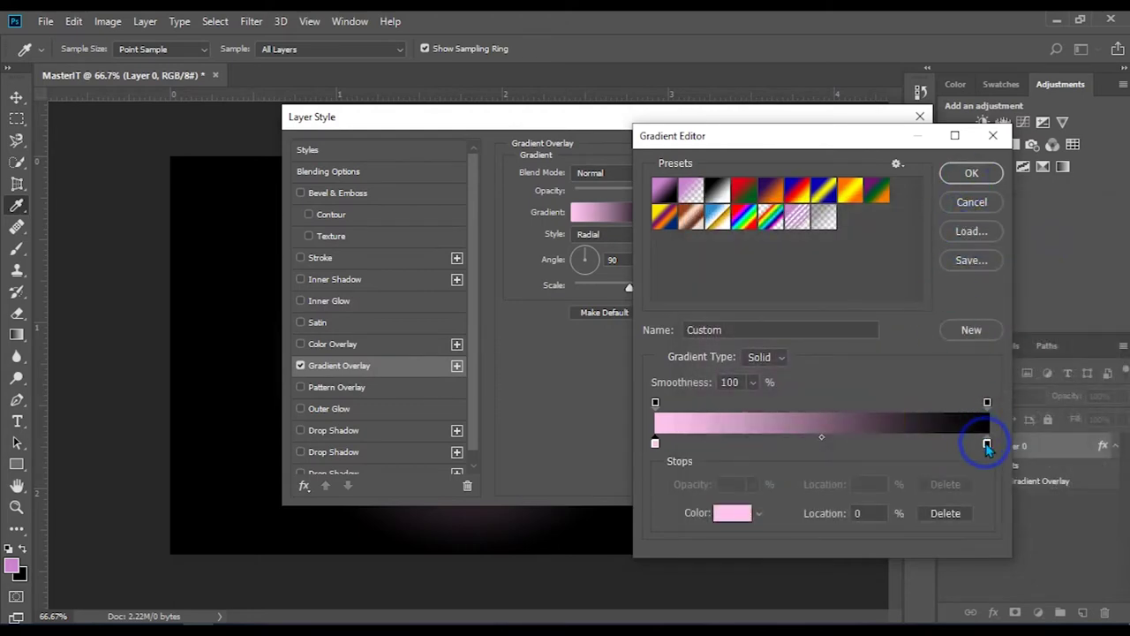
# Set the right stop to pink fe88b4, accept the gradient, and keep Radial style
pyautogui.doubleClick(987, 444)
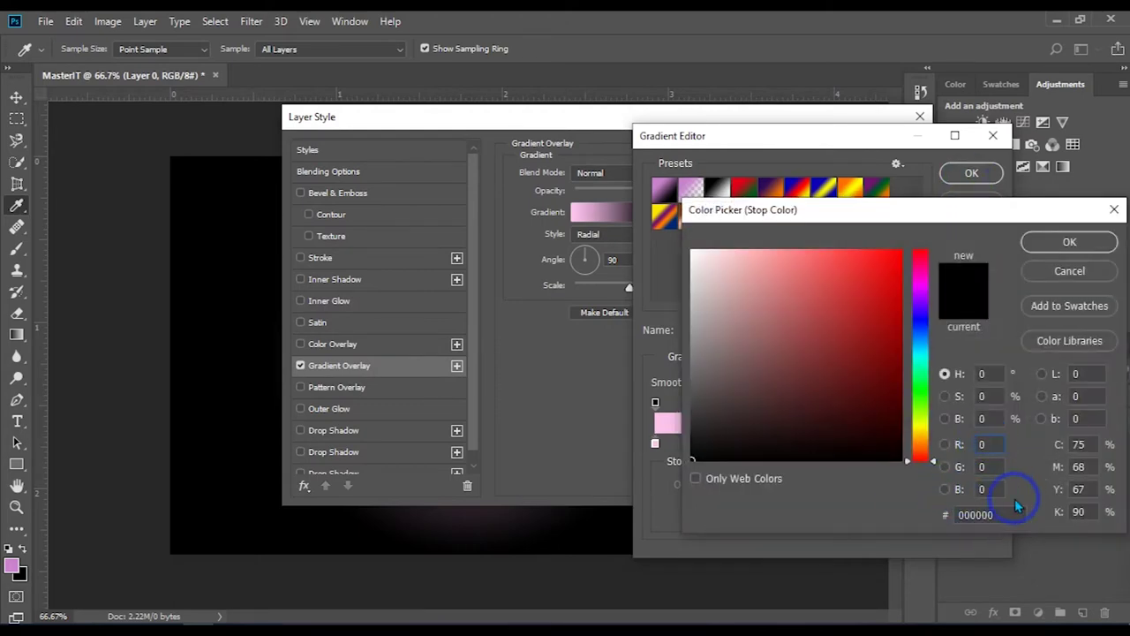
pyautogui.moveTo(1002, 519); pyautogui.dragTo(839, 501)
pyautogui.write('f')
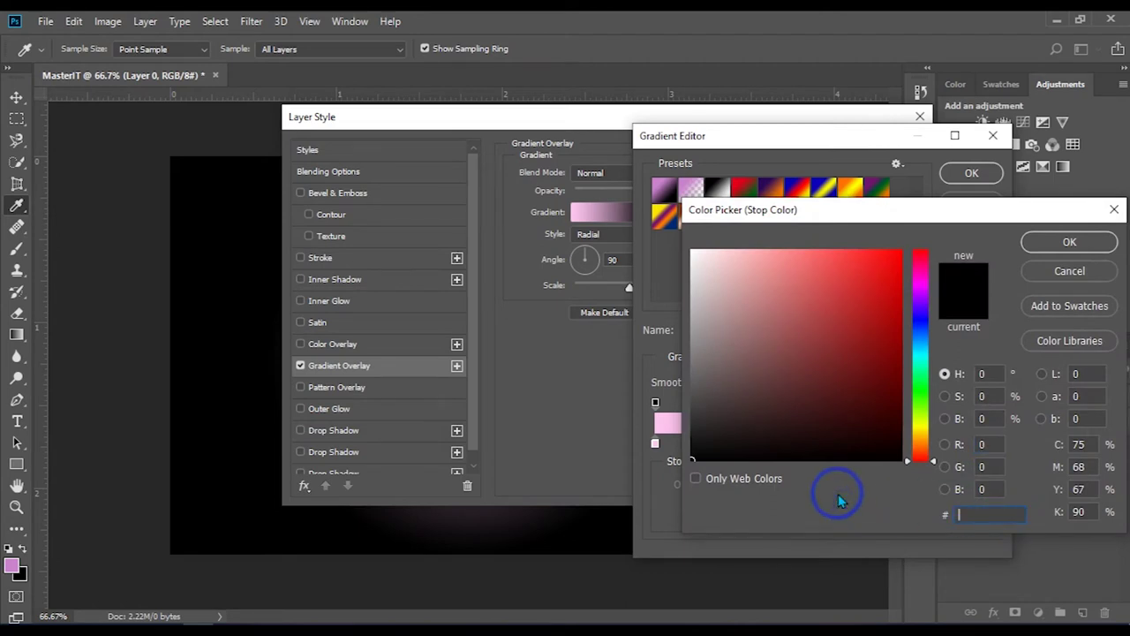
pyautogui.write('e88b4')
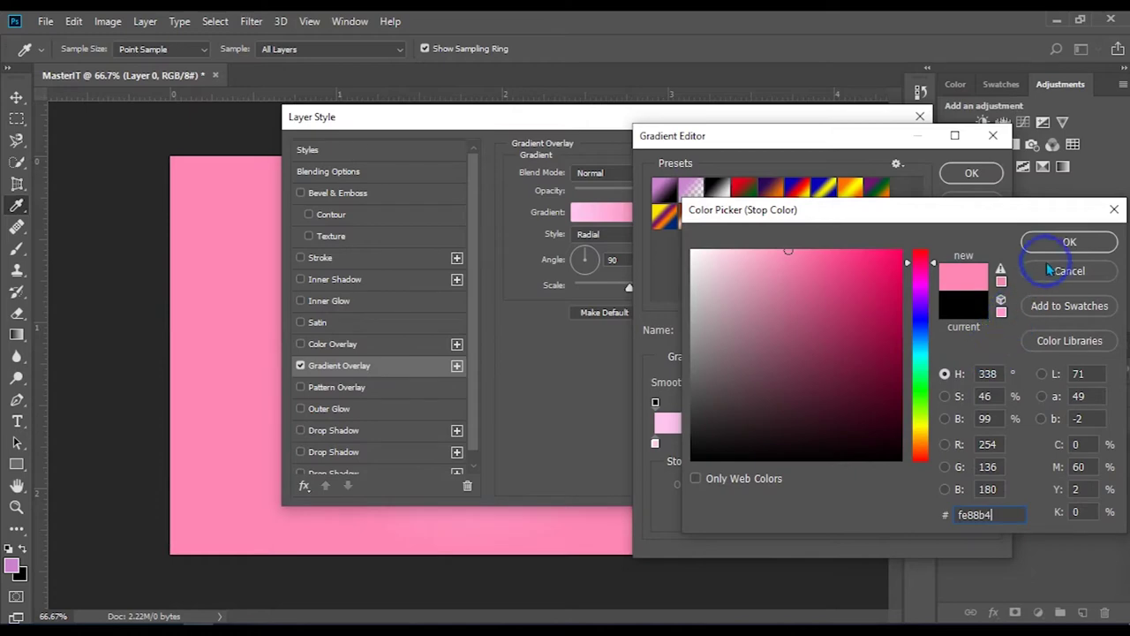
pyautogui.click(1066, 243)
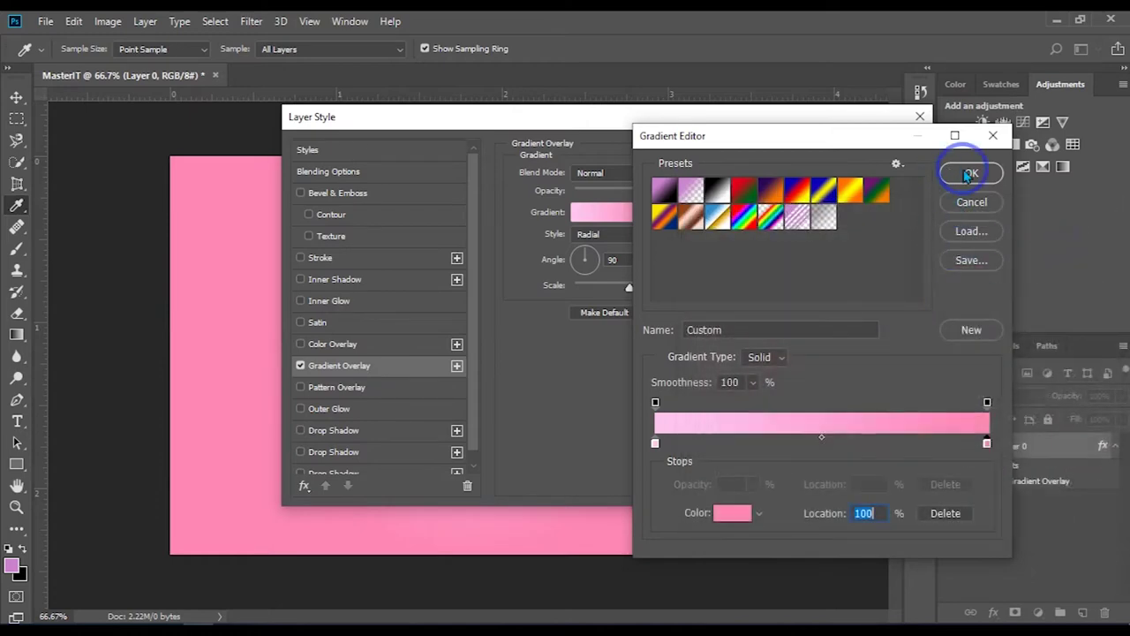
pyautogui.click(968, 176)
pyautogui.moveTo(621, 118); pyautogui.dragTo(791, 146)
pyautogui.click(783, 260)
pyautogui.click(790, 283)
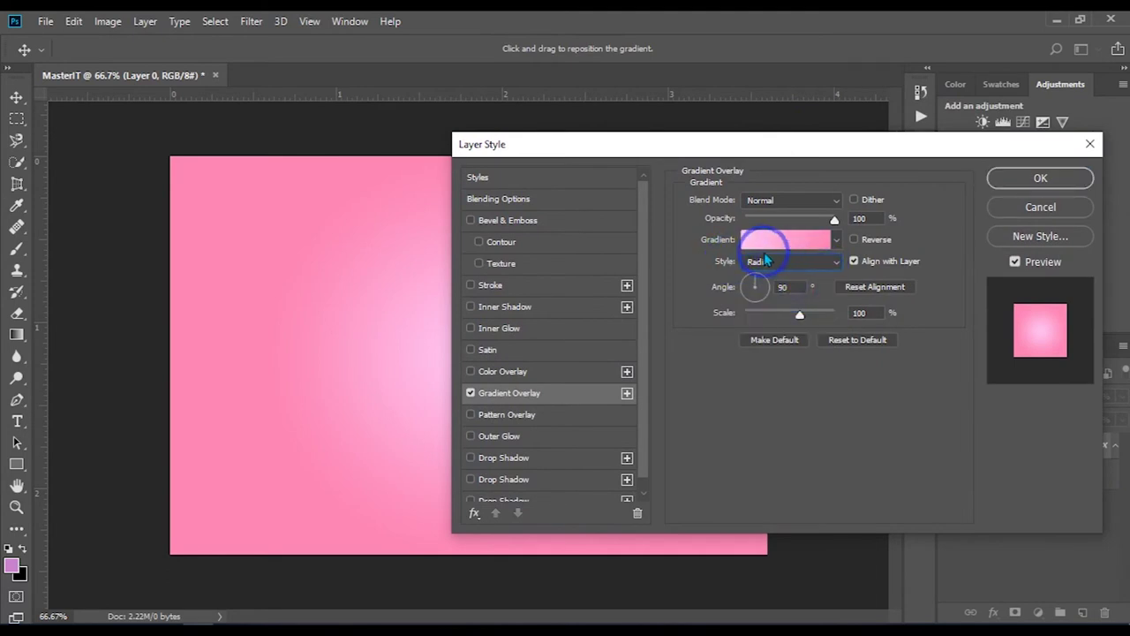
# Apply the pink radial Gradient Overlay to Layer 0 by confirming Layer Style
pyautogui.click(1018, 179)
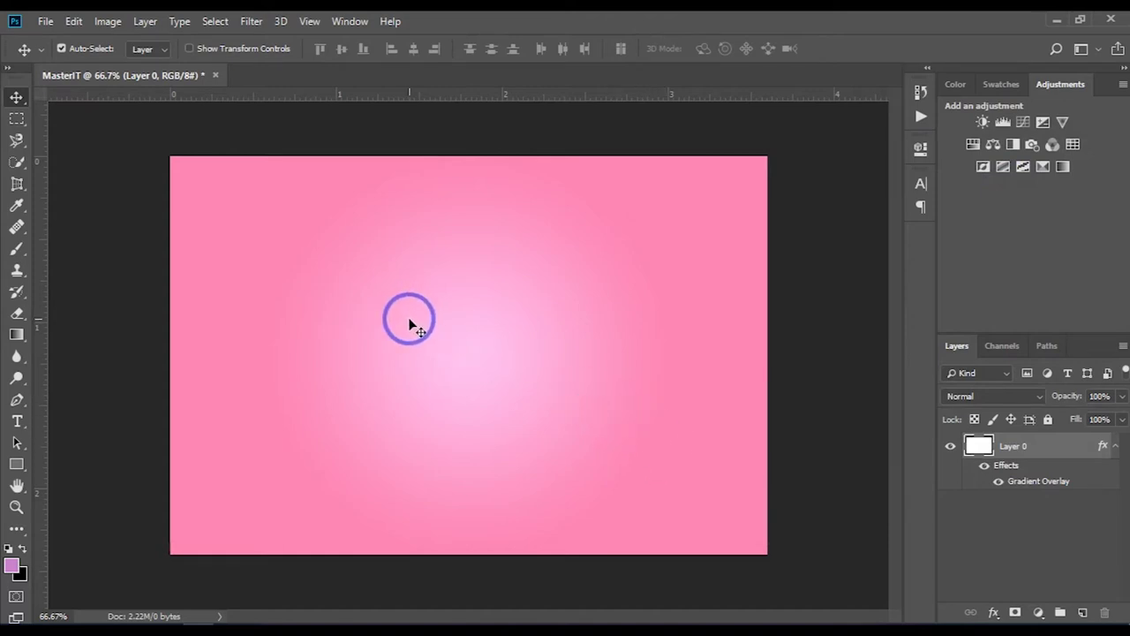
# Add a committed white Oswald Stencil Bold 80 pt letter M near the canvas centre
pyautogui.click(18, 422)
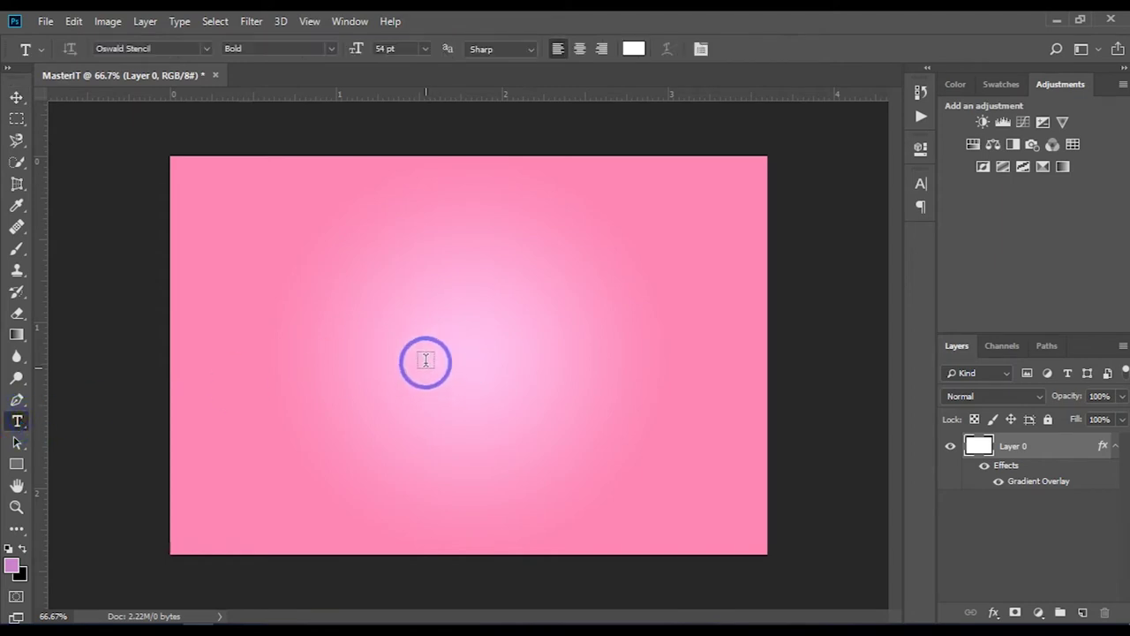
pyautogui.click(147, 49)
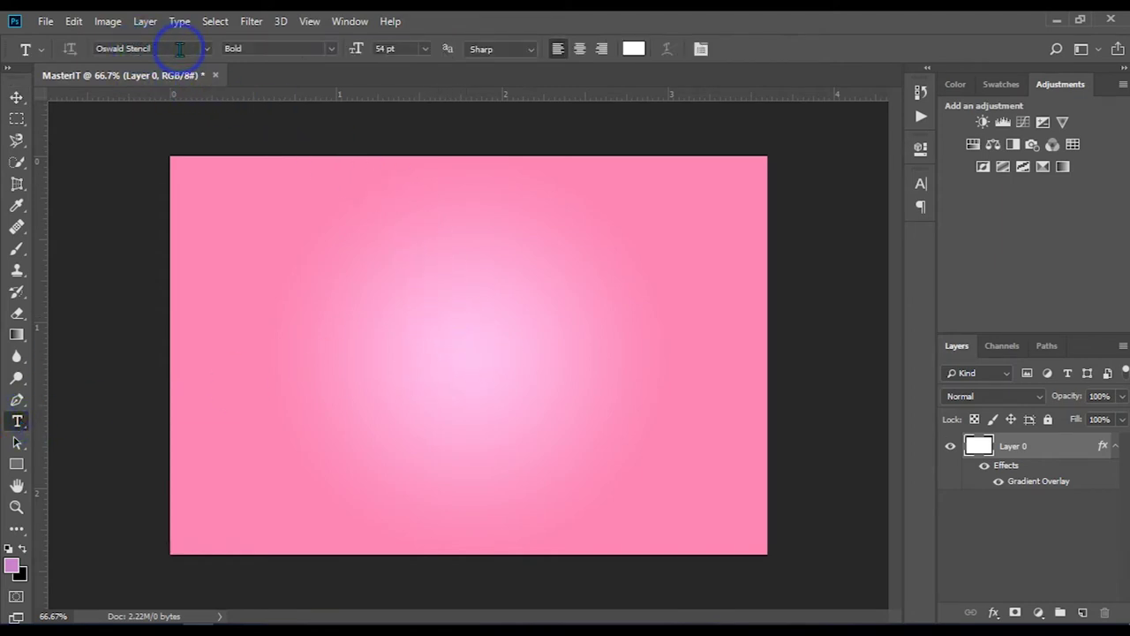
pyautogui.click(417, 47)
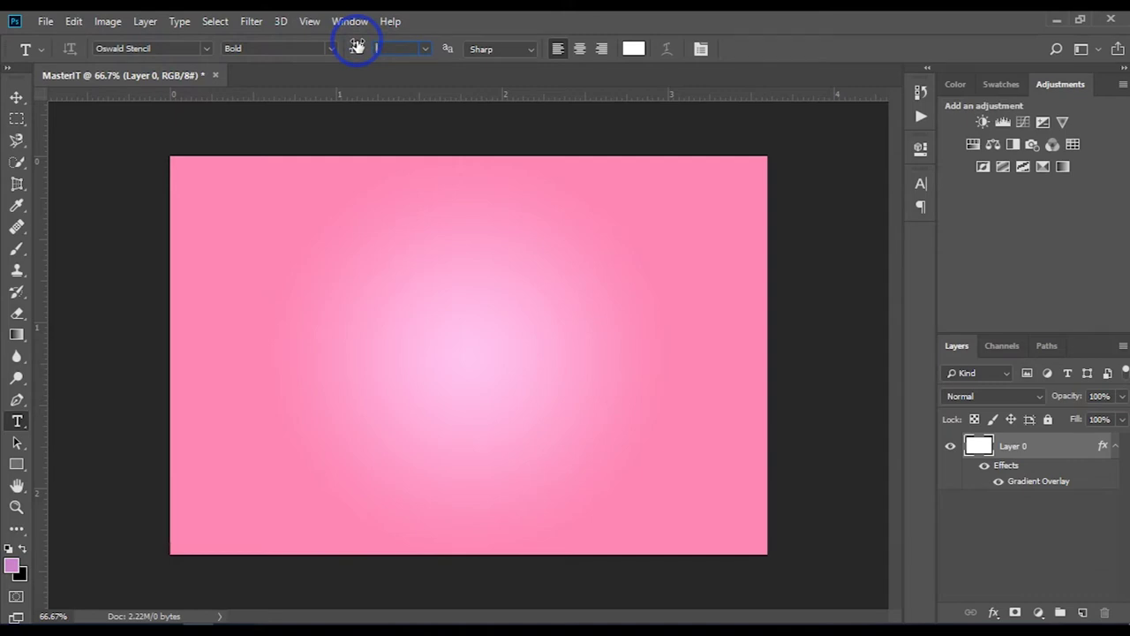
pyautogui.write('80')
pyautogui.click(374, 48)
pyautogui.write('80')
pyautogui.click(460, 360)
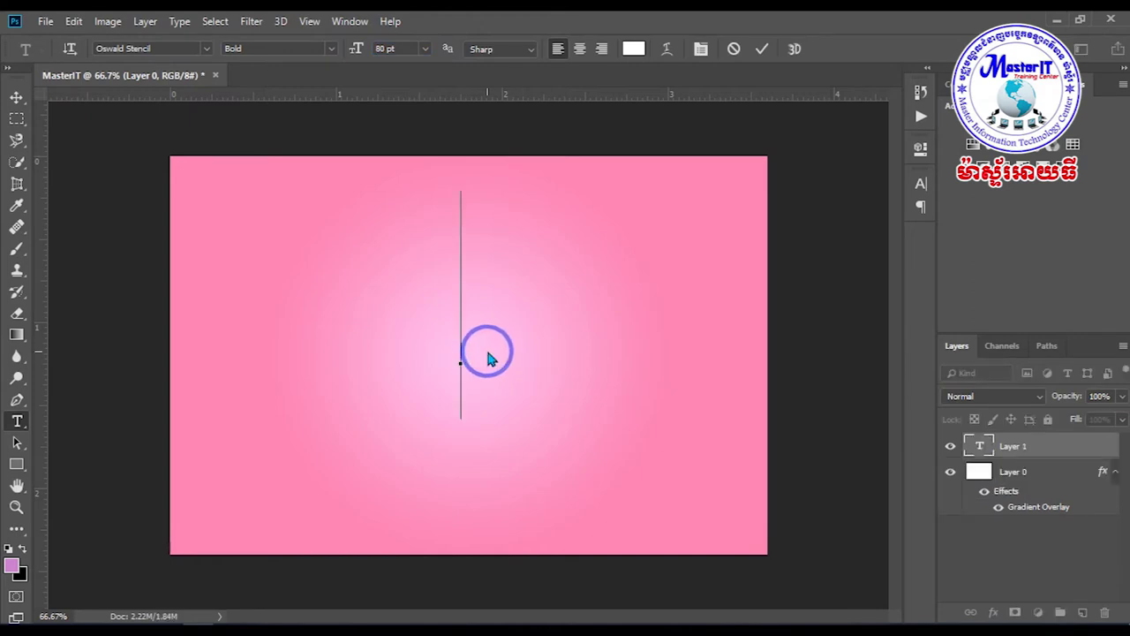
pyautogui.write('M')
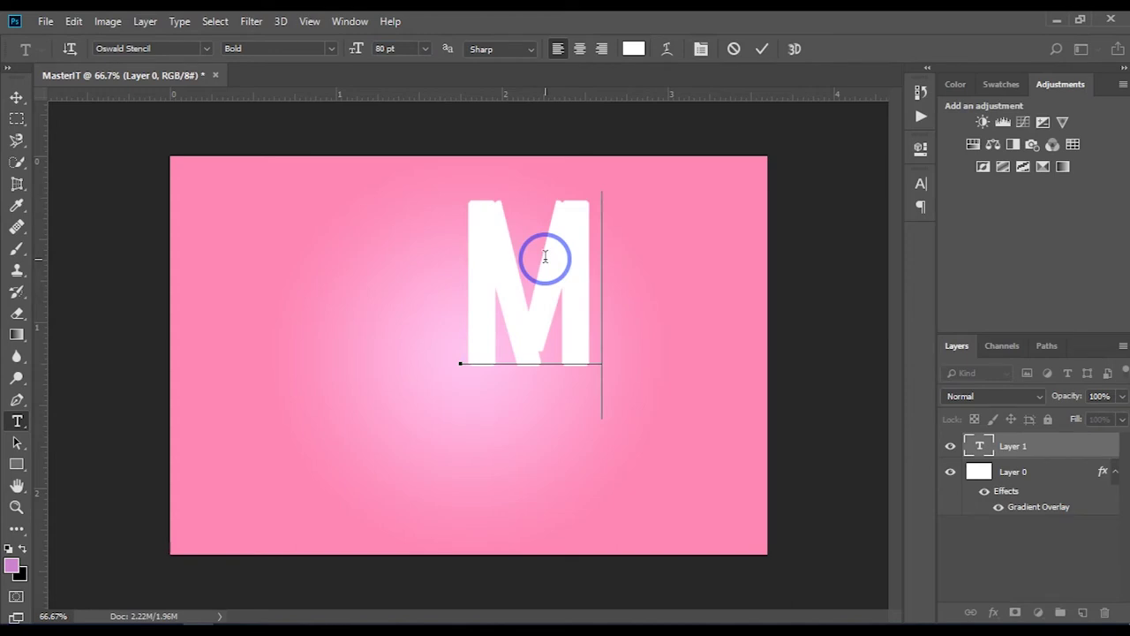
pyautogui.click(766, 49)
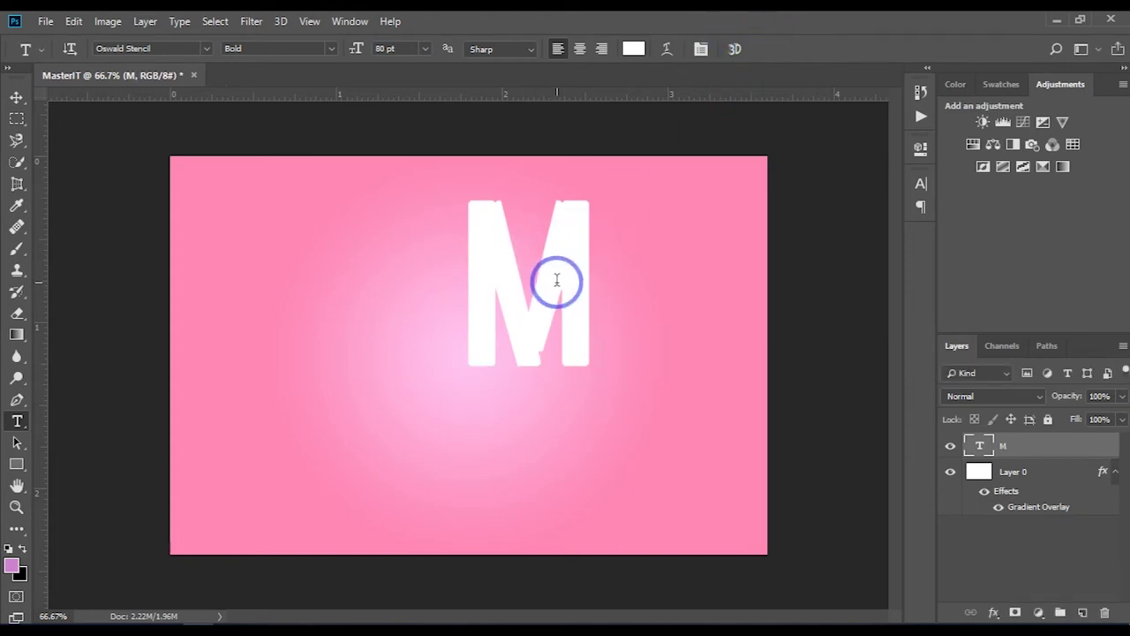
pyautogui.press('v')
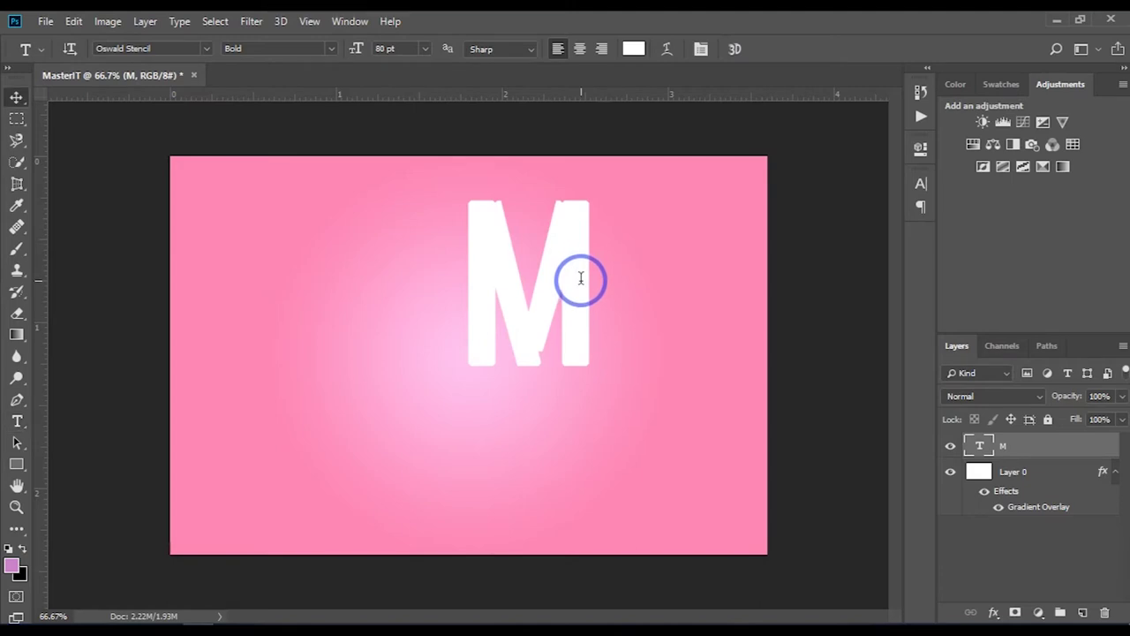
# Centre the letter M vertically and horizontally on the canvas
pyautogui.moveTo(522, 308); pyautogui.dragTo(483, 336)
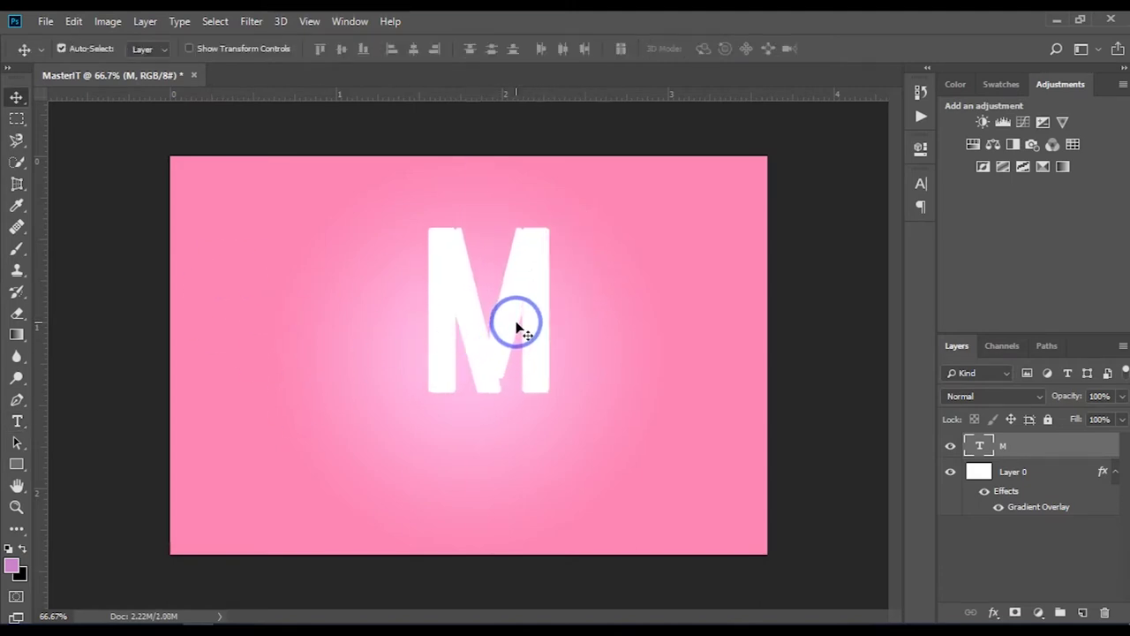
pyautogui.press('ctrl')
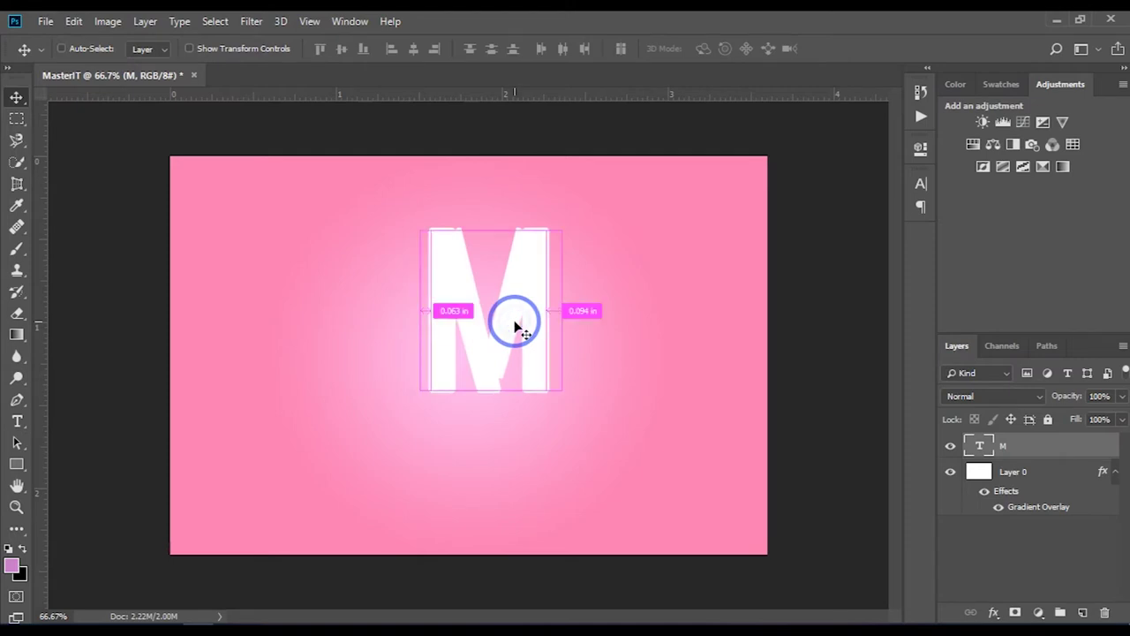
pyautogui.hotkey('ctrl', 'a')
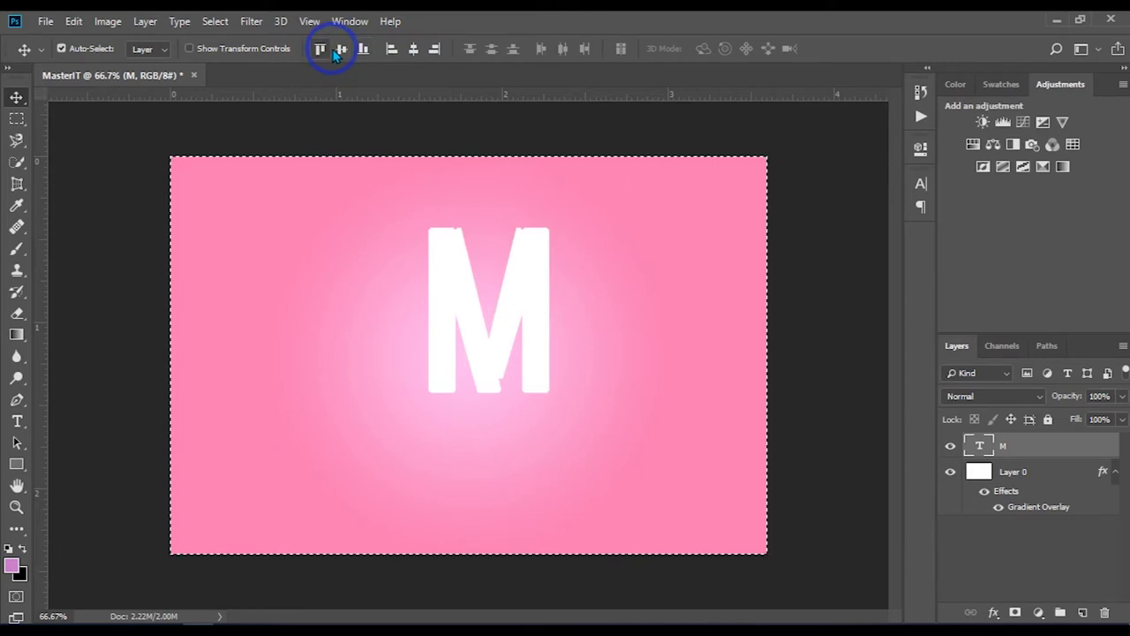
pyautogui.click(340, 50)
pyautogui.click(413, 49)
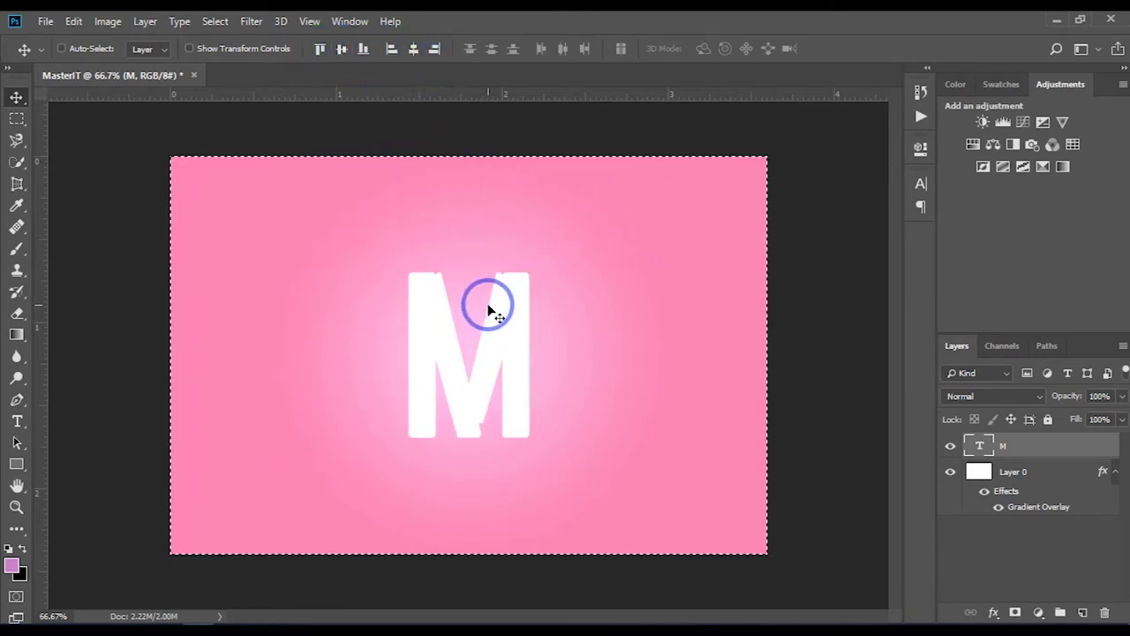
# Deselect the canvas and bring up the Open dialog for the Clipping Mask folder
pyautogui.press('ctrl')
pyautogui.hotkey('ctrl', 'd')
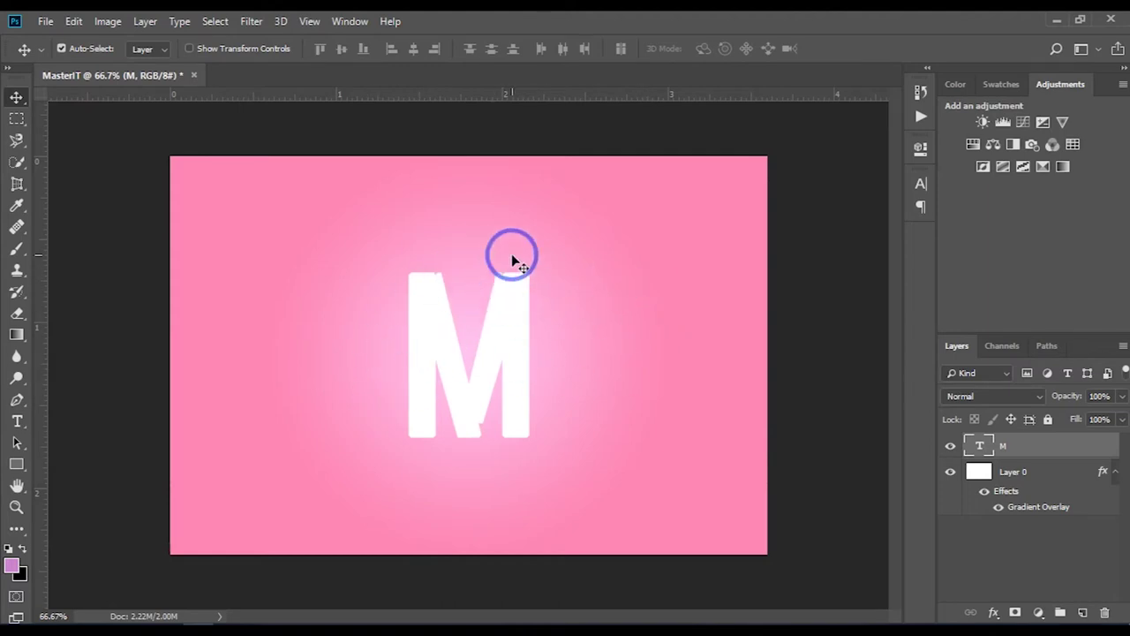
pyautogui.press('ctrl')
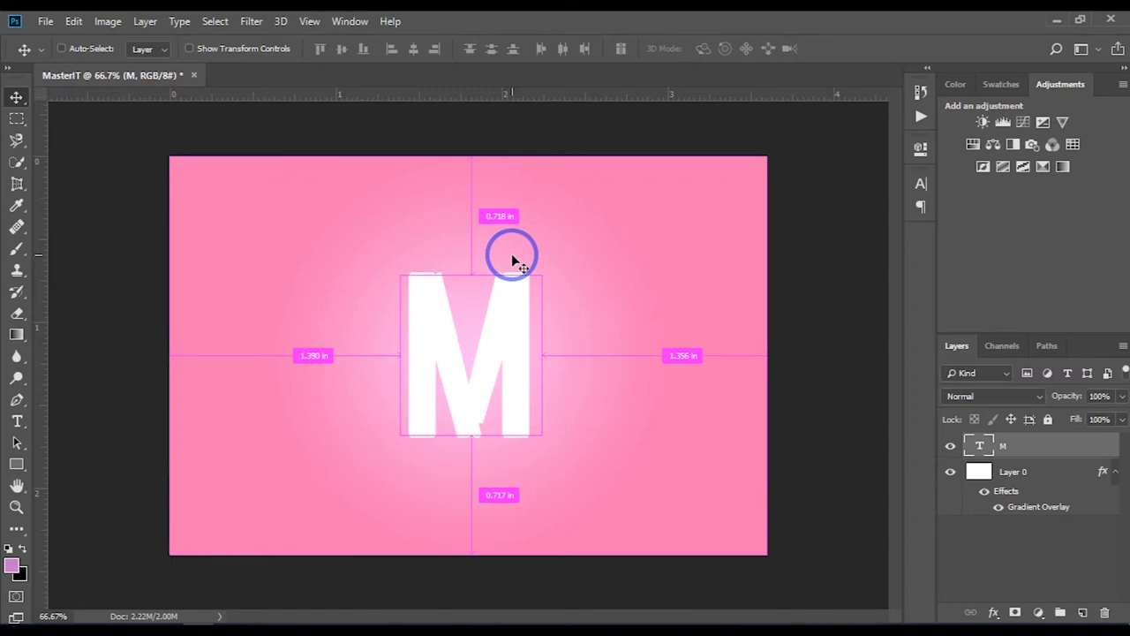
pyautogui.hotkey('ctrl', 'o')
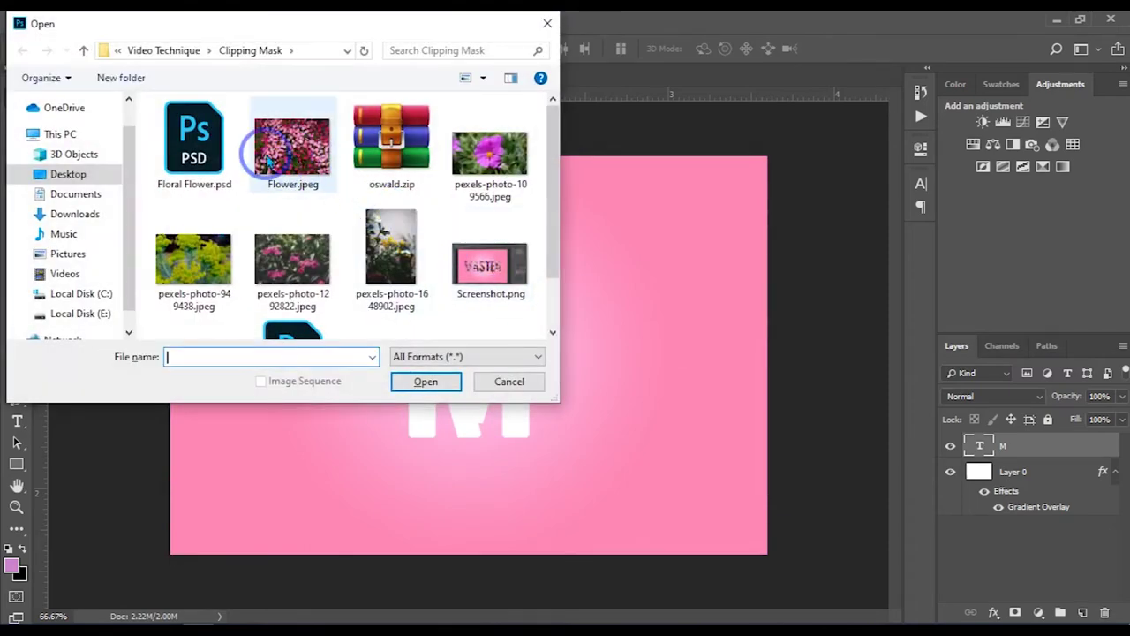
# Open Flower.jpeg and drag it into MasterIT as Layer 1 above the M
pyautogui.doubleClick(269, 157)
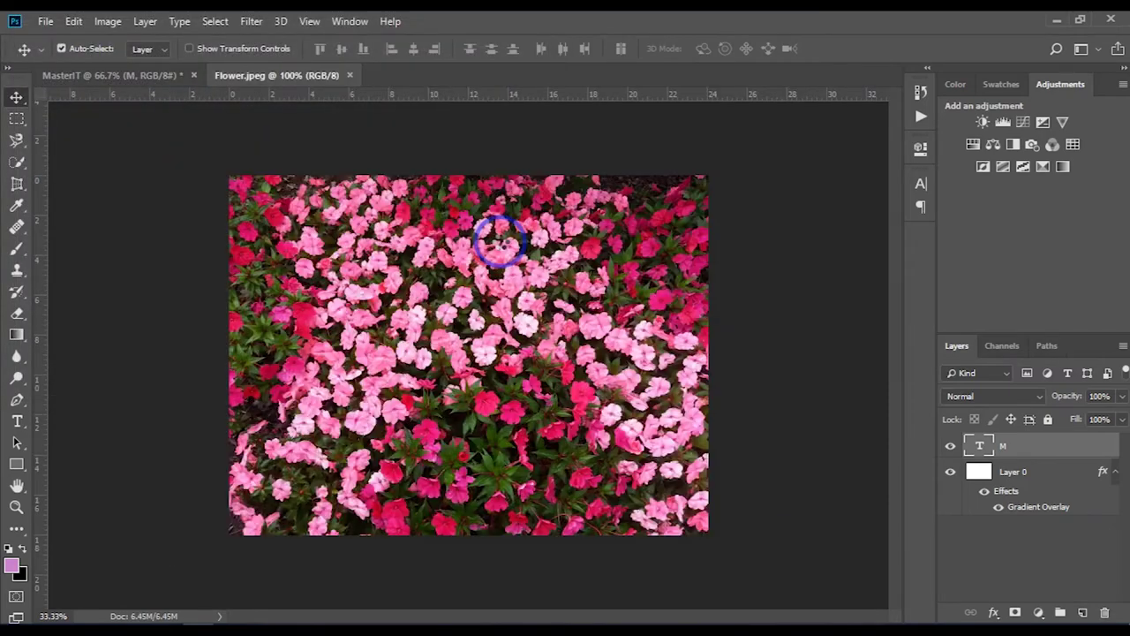
pyautogui.moveTo(488, 350); pyautogui.dragTo(145, 116)
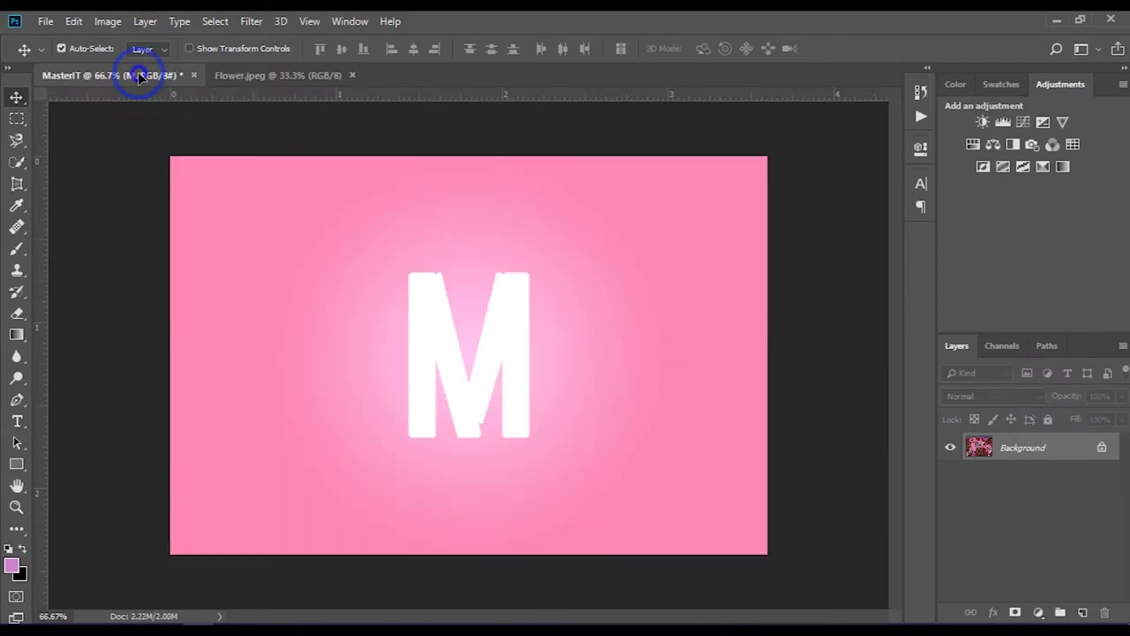
pyautogui.moveTo(137, 76); pyautogui.dragTo(444, 370)
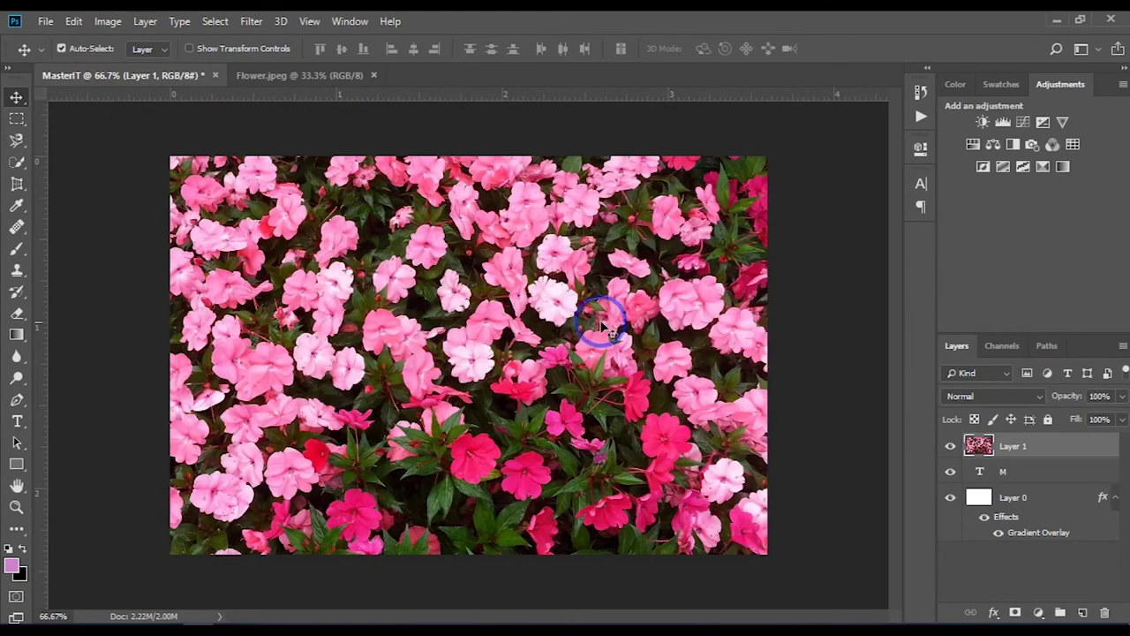
pyautogui.scroll(-2, 573, 322)
pyautogui.scroll(-2, 576, 325)
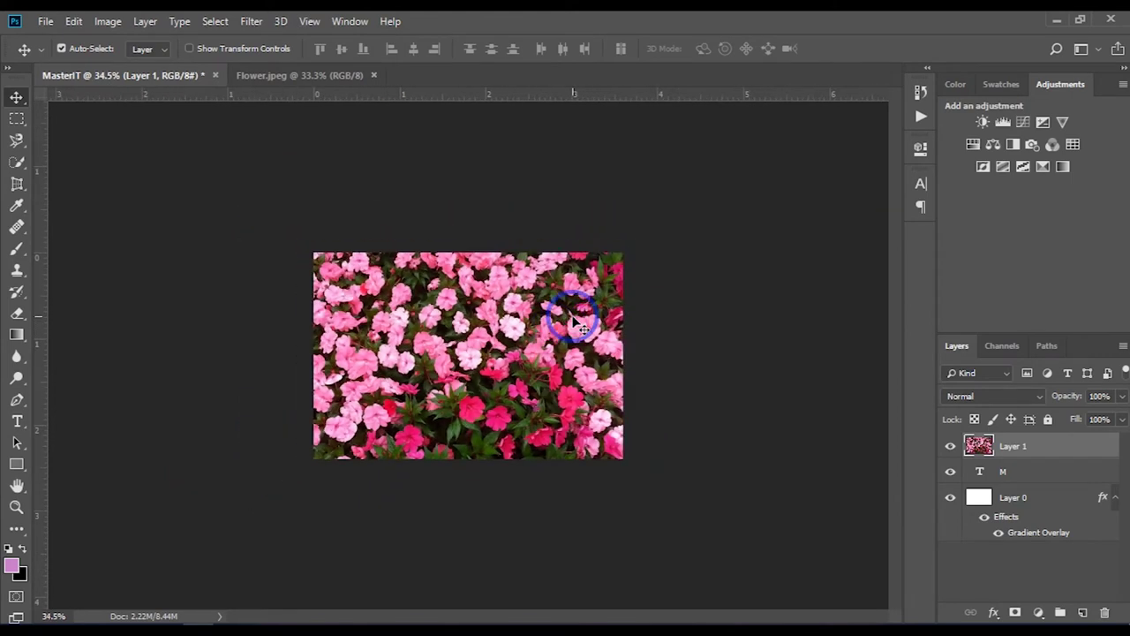
pyautogui.press('ctrl')
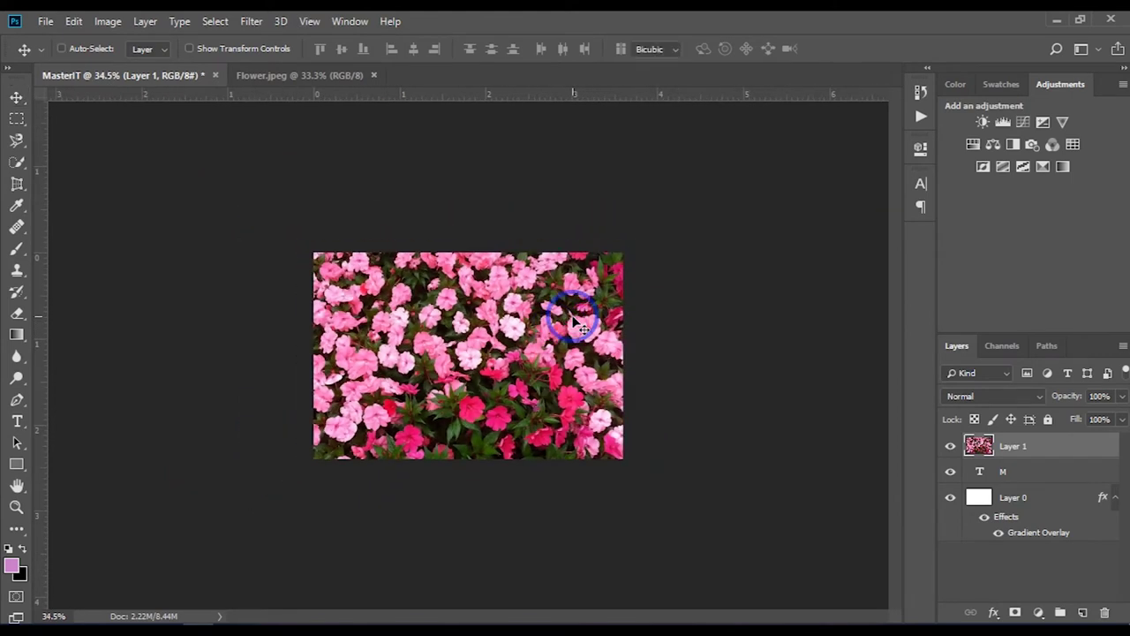
# Scale the flower layer to about 57.7%, shift it slightly right, and commit
pyautogui.hotkey('ctrl', 't')
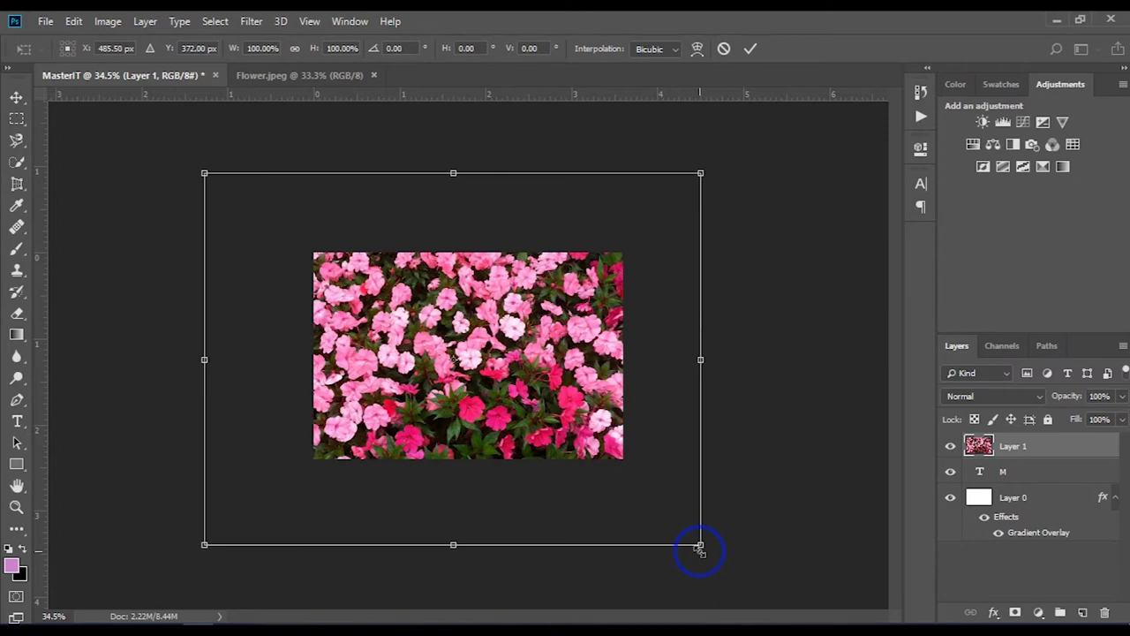
pyautogui.moveTo(699, 549); pyautogui.dragTo(611, 449)
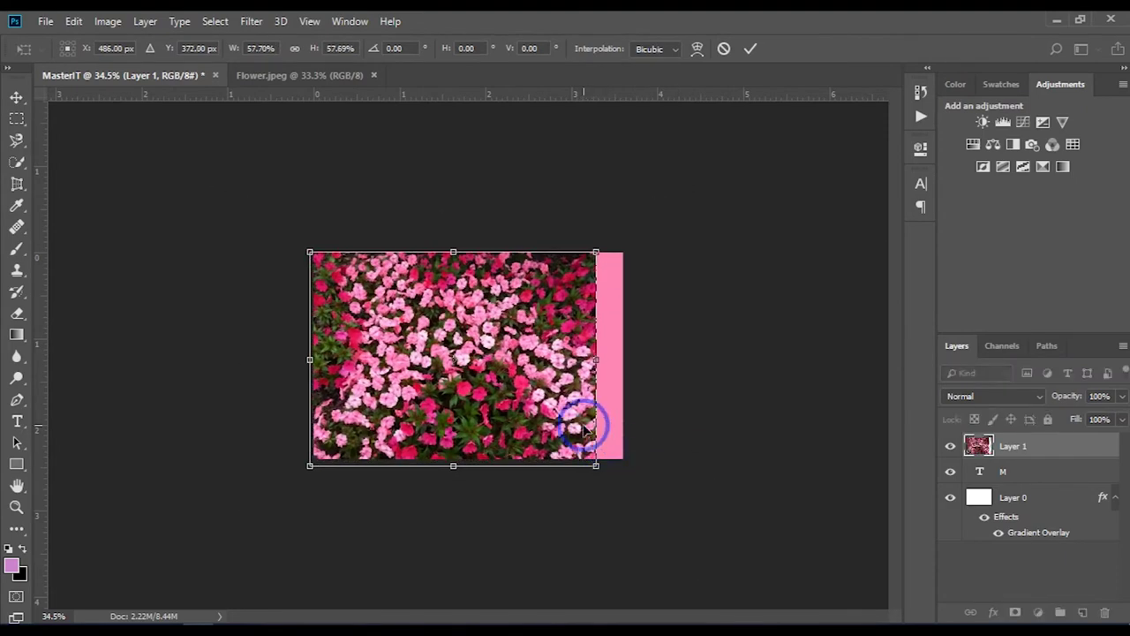
pyautogui.moveTo(521, 358); pyautogui.dragTo(536, 362)
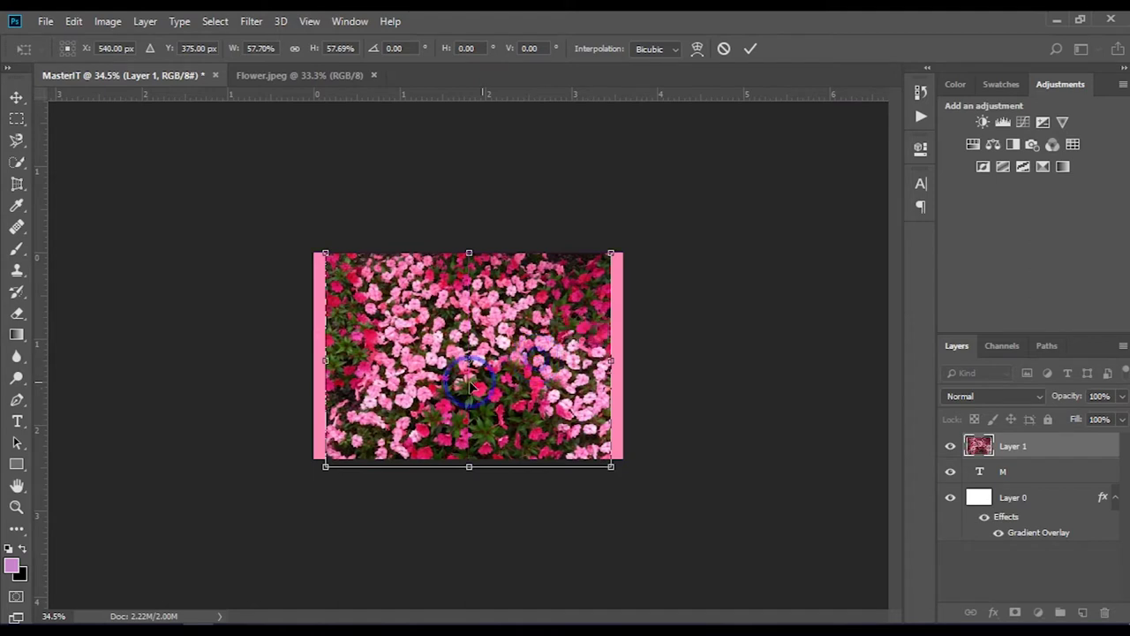
pyautogui.click(749, 50)
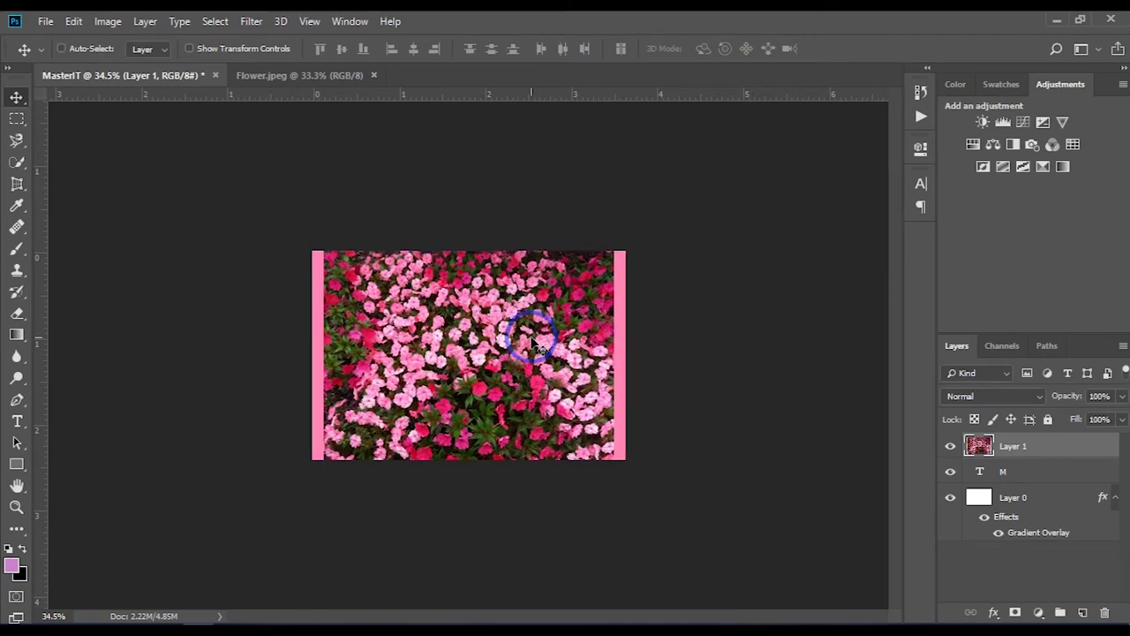
pyautogui.hotkey('ctrl', '0')
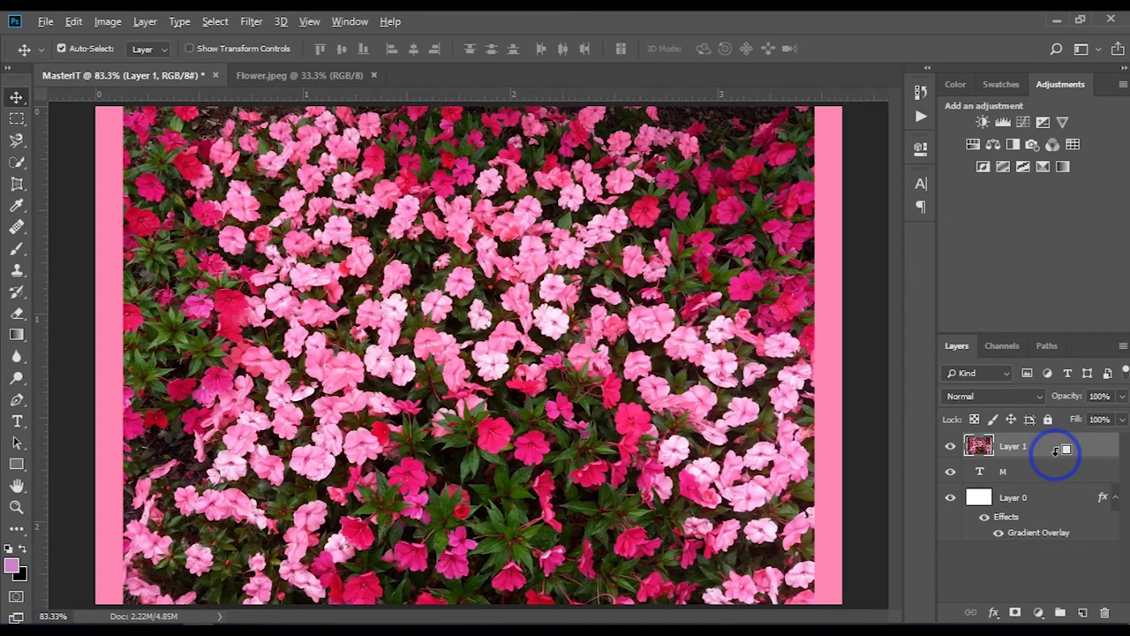
# Clip flower Layer 1 into the M and duplicate it as Layer 1 copy
pyautogui.rightClick(1055, 450)
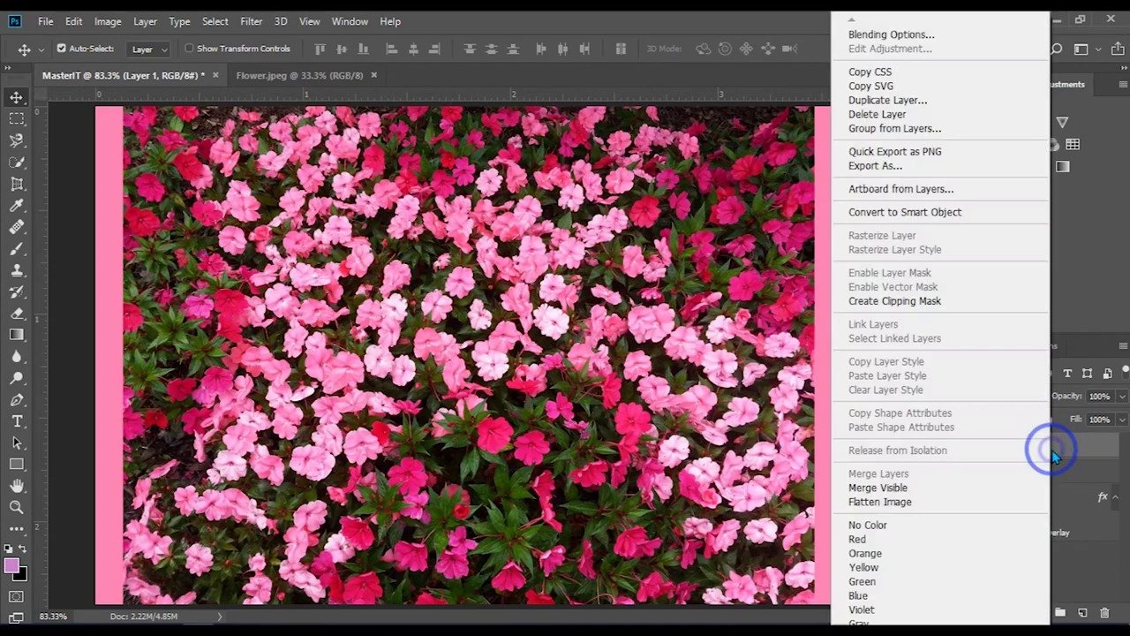
pyautogui.click(908, 302)
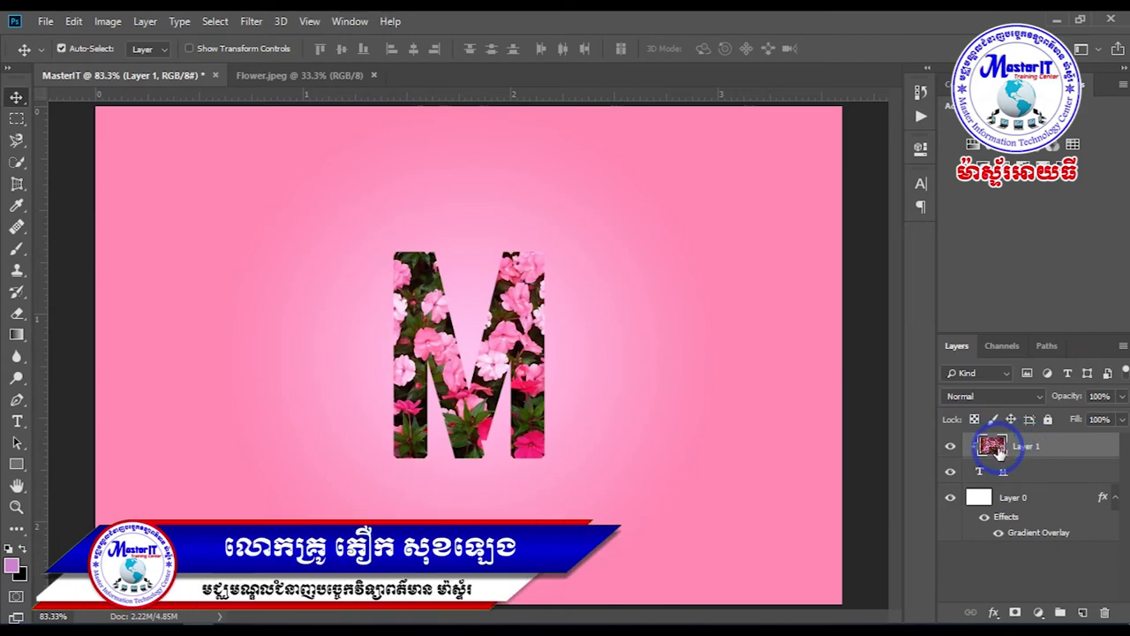
pyautogui.hotkey('ctrl', 'j')
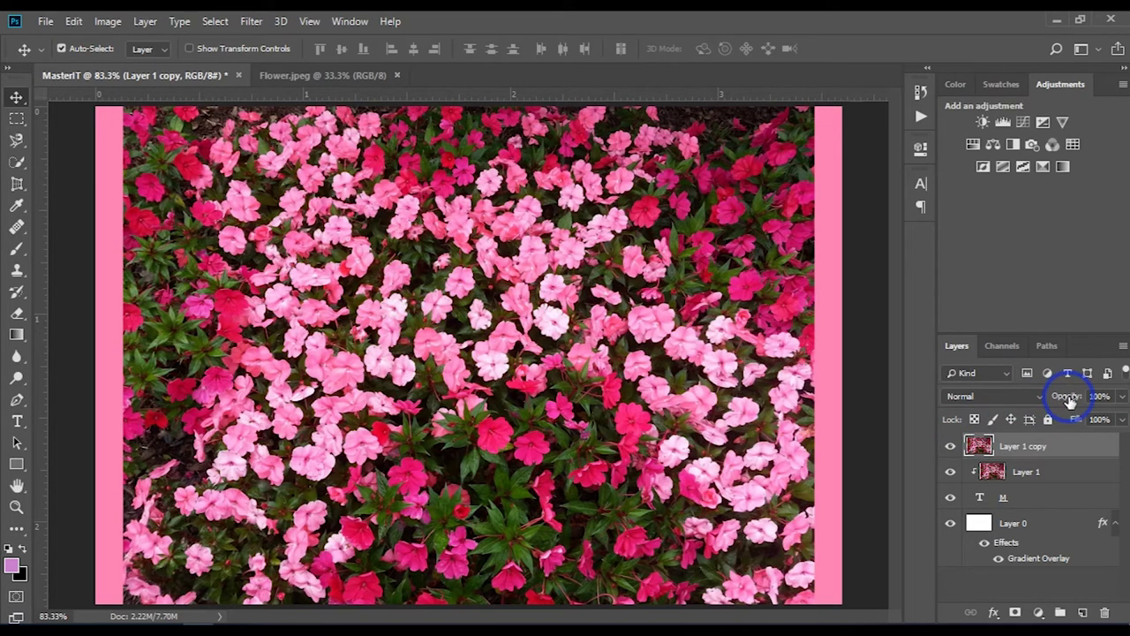
# Lower Layer 1 copy's opacity to 48% so the flower-filled M shows through
pyautogui.moveTo(1068, 399); pyautogui.dragTo(1038, 404)
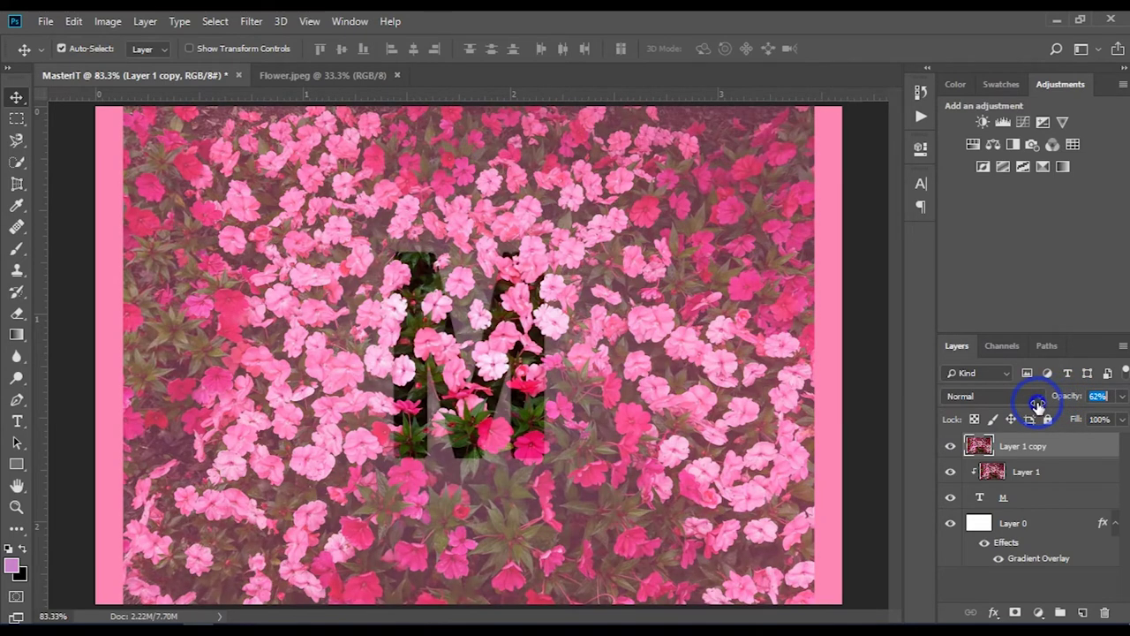
pyautogui.moveTo(1038, 404); pyautogui.dragTo(1026, 404)
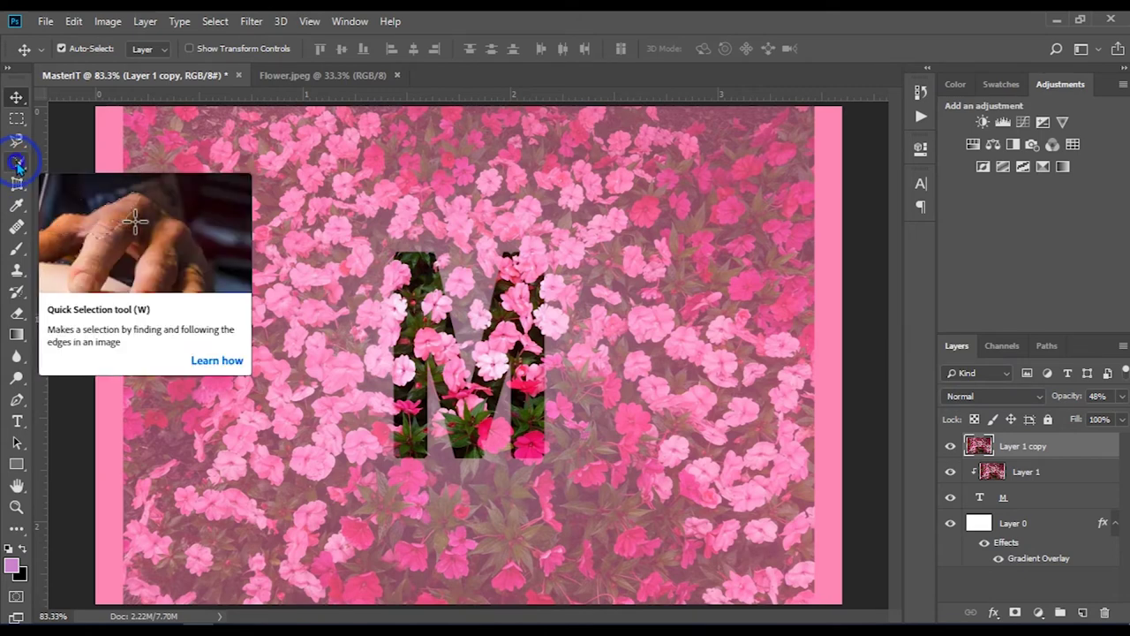
# Quick-select the top-left flower, the lower-right pink flower and the leaves at the M's bottom
pyautogui.click(18, 164)
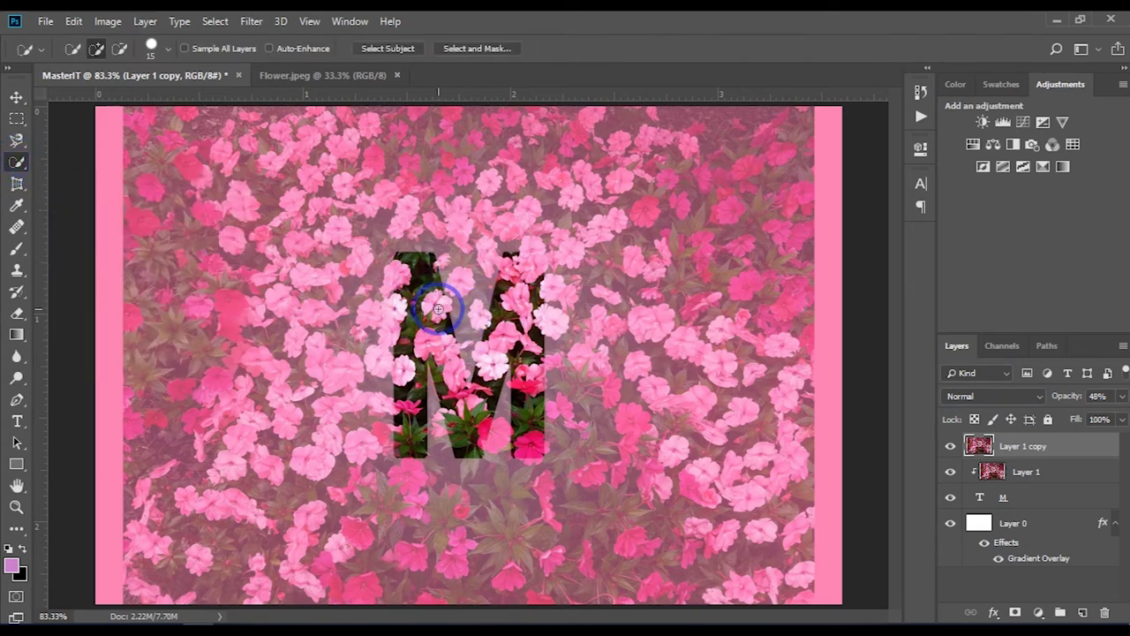
pyautogui.scroll(1, 439, 308)
pyautogui.scroll(1, 438, 308)
pyautogui.scroll(1, 435, 304)
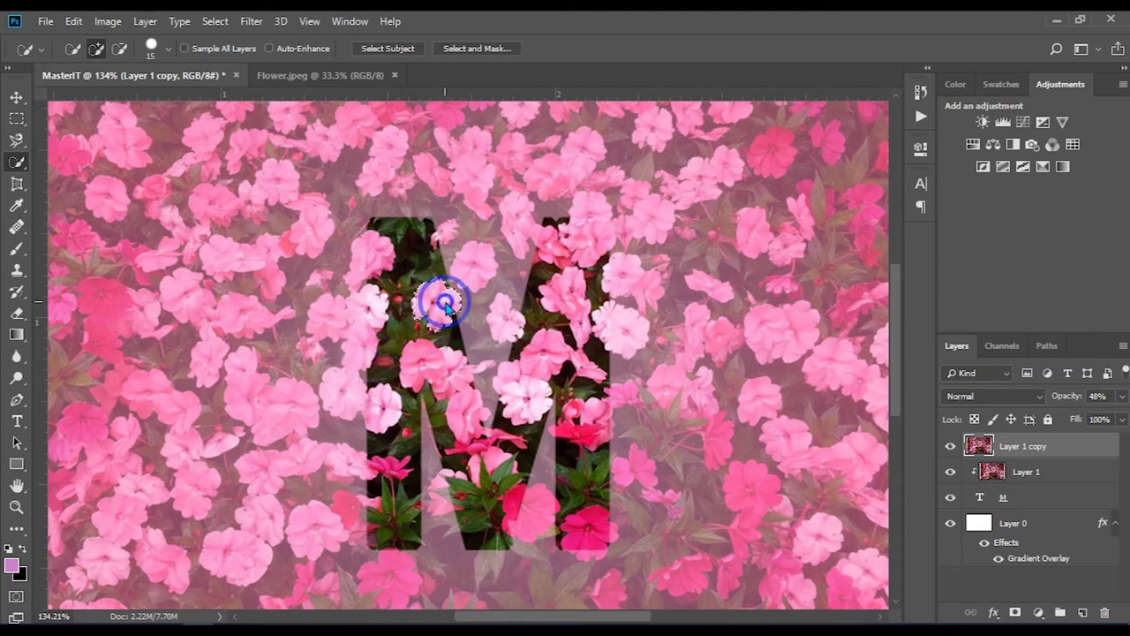
pyautogui.click(373, 256)
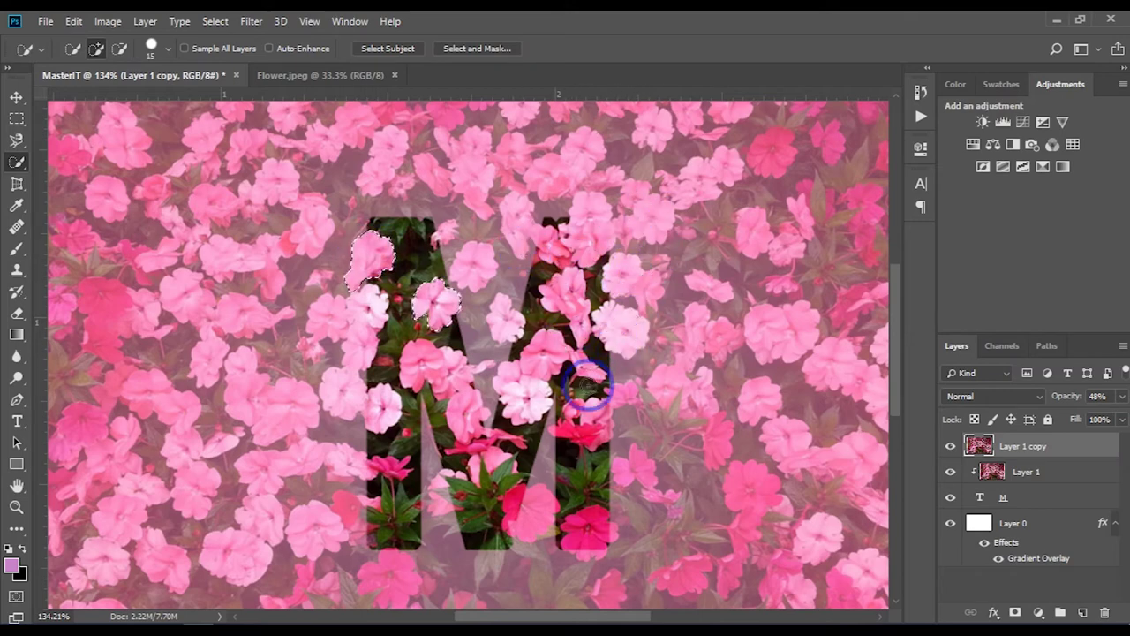
pyautogui.click(589, 528)
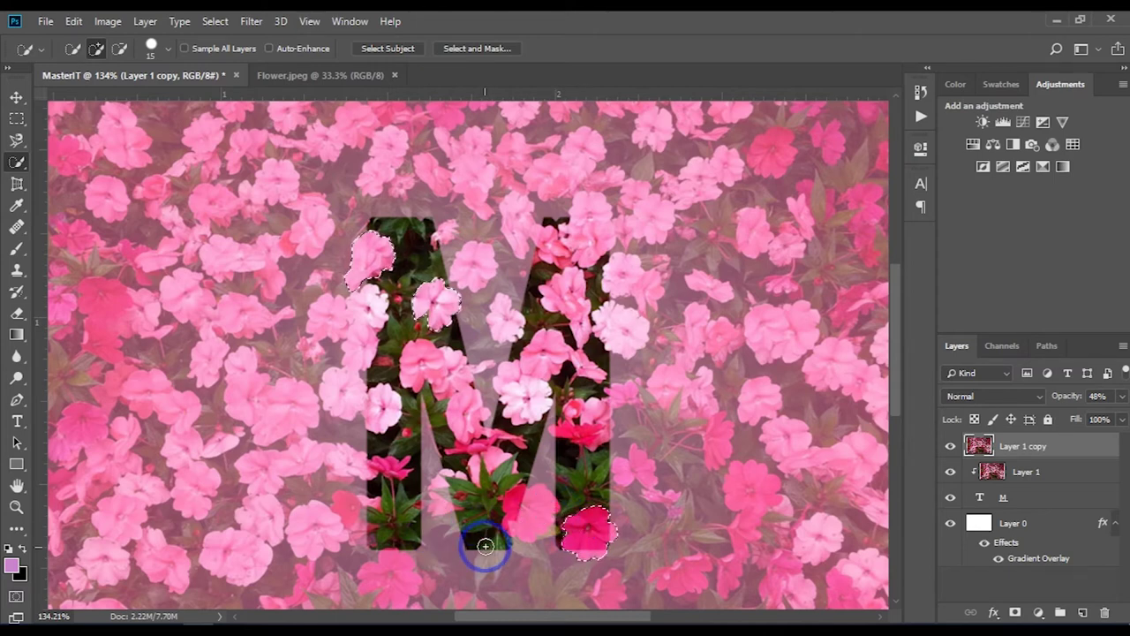
pyautogui.click(455, 521)
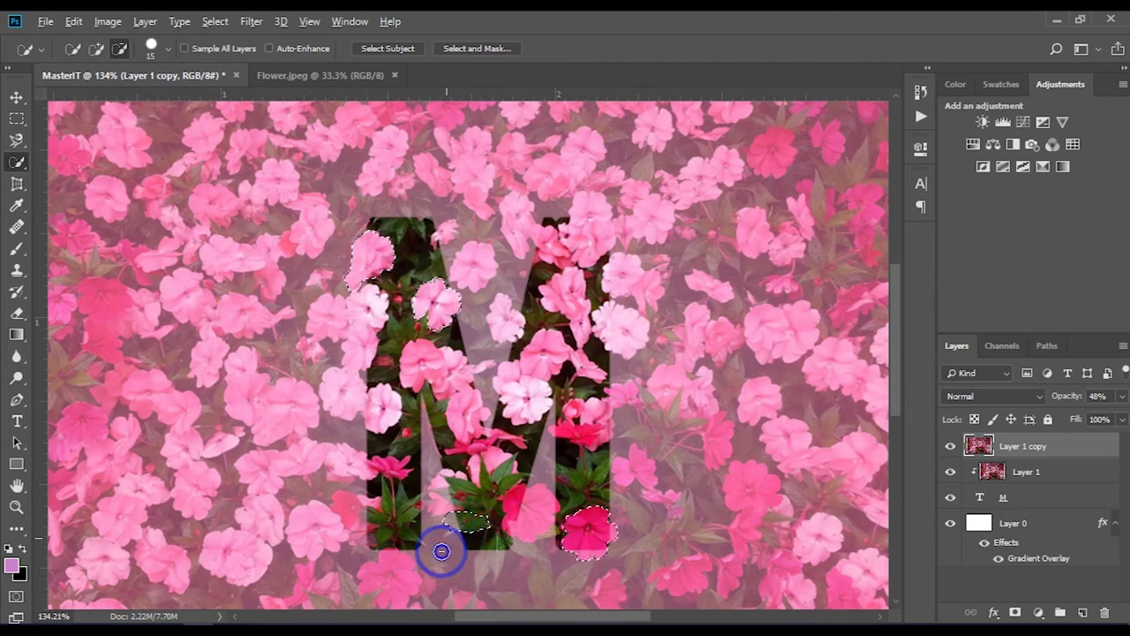
# Refine the leaf selection below the M and add the flower at its right edge
pyautogui.keyDown('alt'); pyautogui.click(477, 519); pyautogui.keyUp('alt')
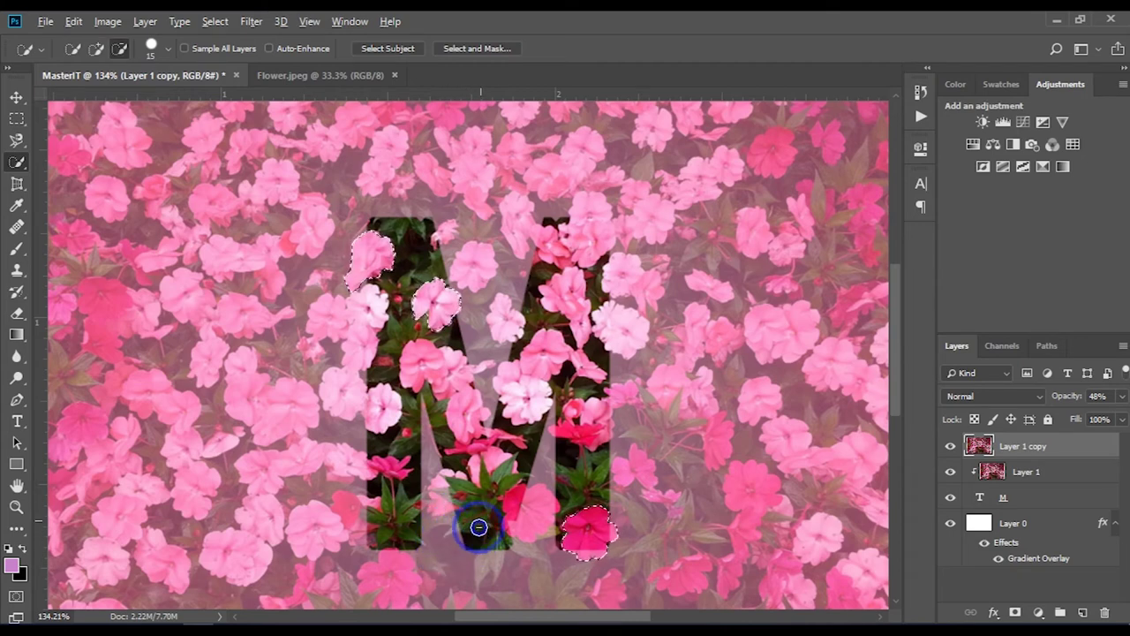
pyautogui.scroll(1, 482, 517)
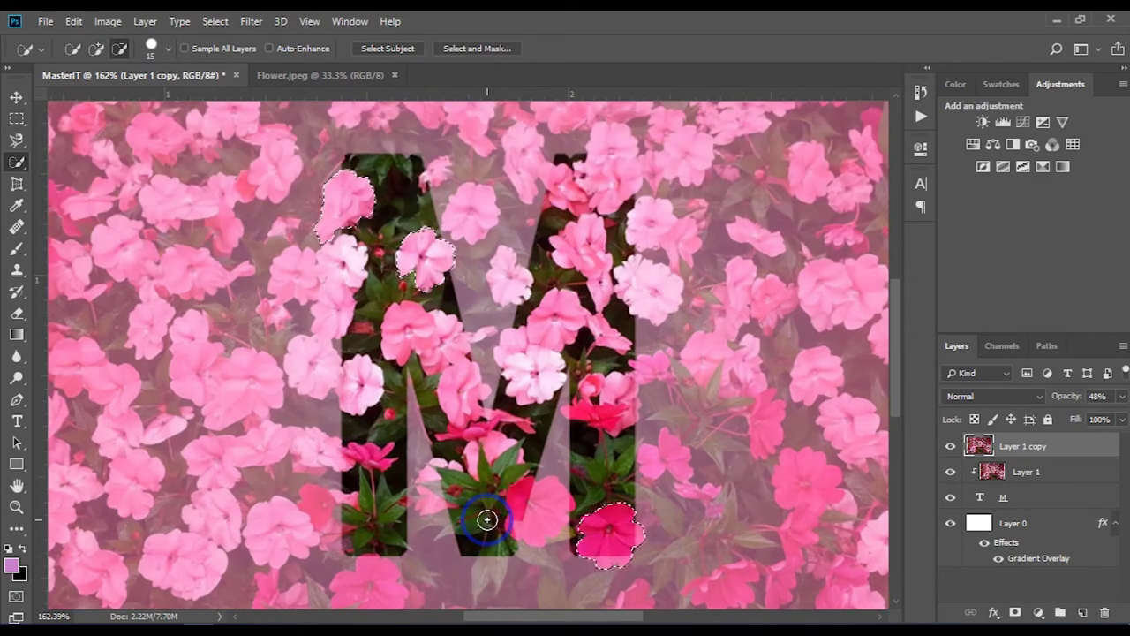
pyautogui.scroll(-3, 494, 441)
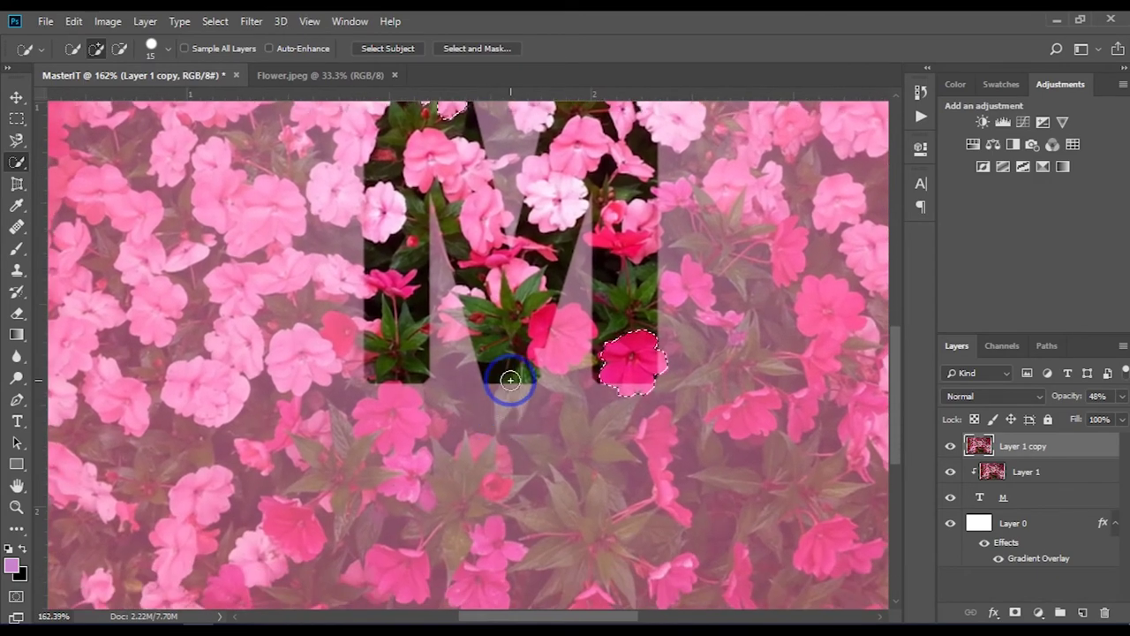
pyautogui.moveTo(506, 399); pyautogui.dragTo(499, 415)
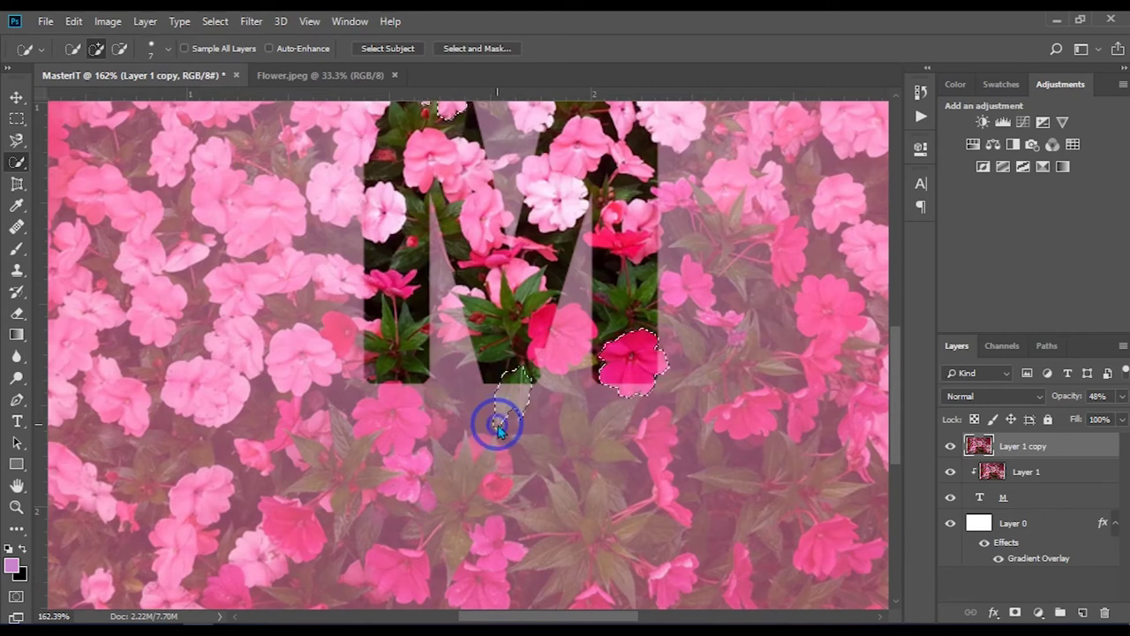
pyautogui.moveTo(513, 425); pyautogui.dragTo(512, 415)
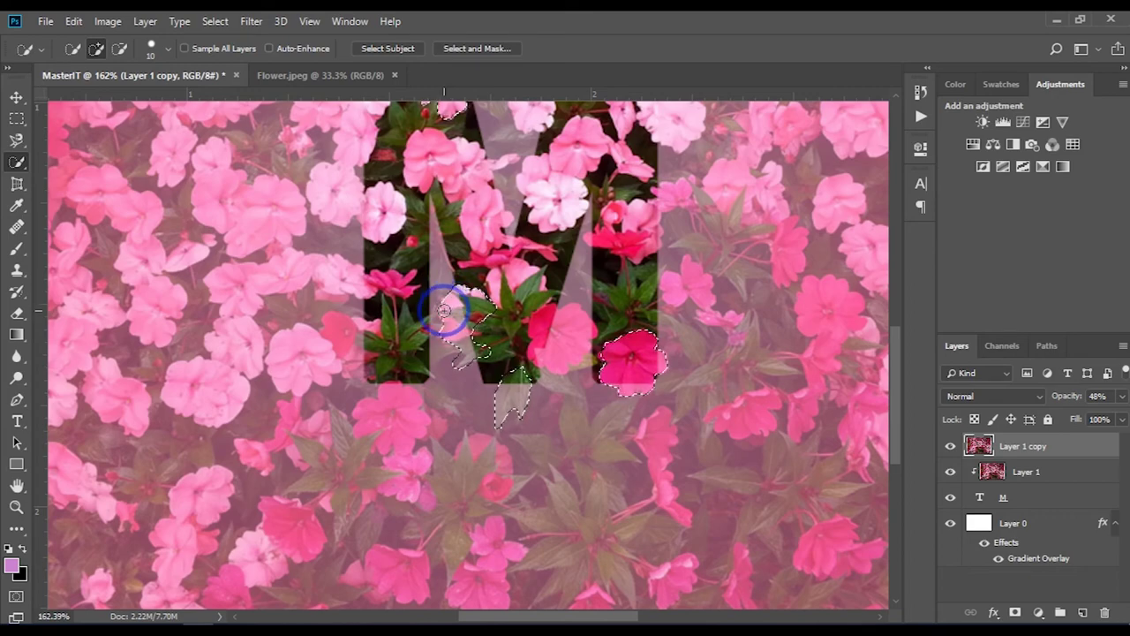
pyautogui.moveTo(565, 274); pyautogui.dragTo(426, 413)
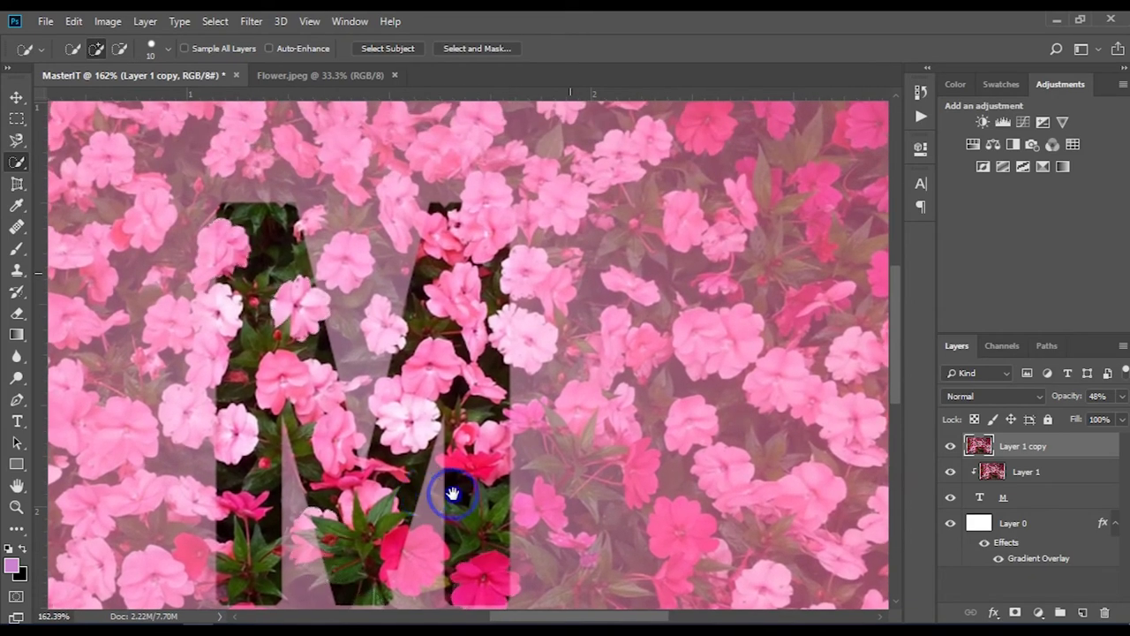
pyautogui.moveTo(427, 413)
pyautogui.mouseDown()
pyautogui.moveTo(500, 497)
pyautogui.moveTo(454, 480)
pyautogui.moveTo(424, 421)
pyautogui.moveTo(459, 429)
pyautogui.mouseUp()
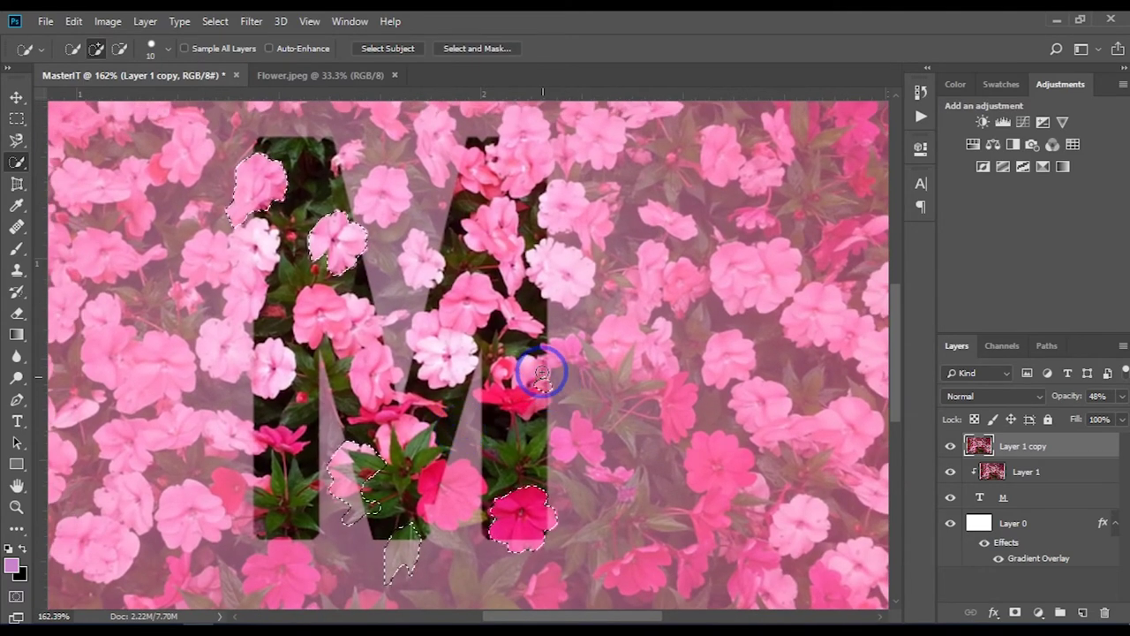
pyautogui.moveTo(546, 370)
pyautogui.mouseDown()
pyautogui.moveTo(577, 380)
pyautogui.moveTo(542, 353)
pyautogui.moveTo(589, 349)
pyautogui.mouseUp()
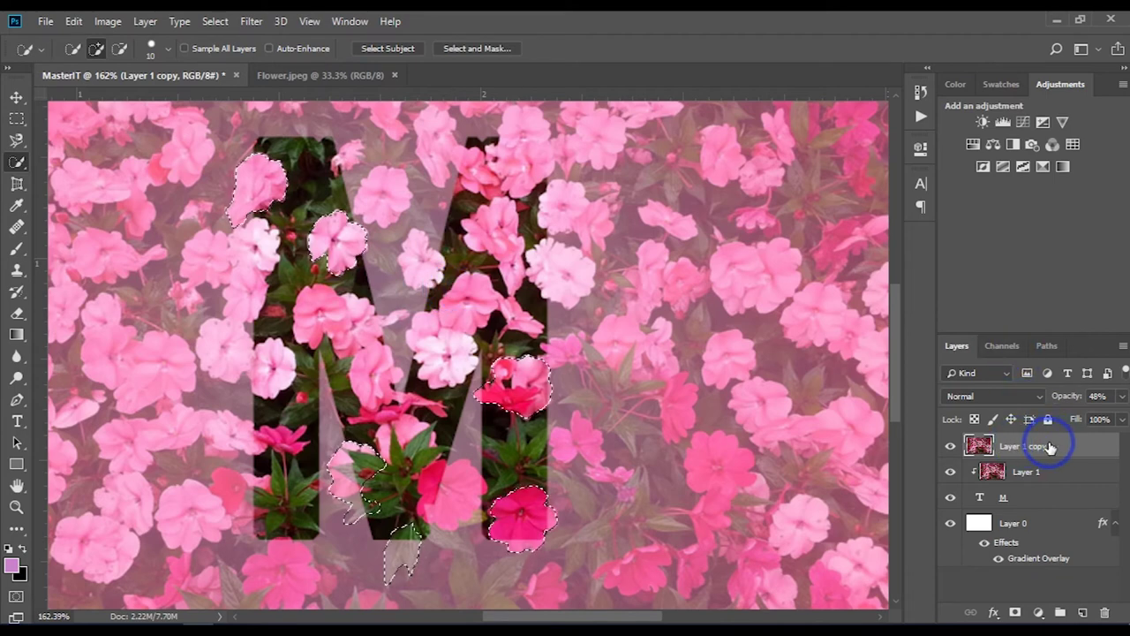
pyautogui.moveTo(1052, 447); pyautogui.dragTo(1026, 454)
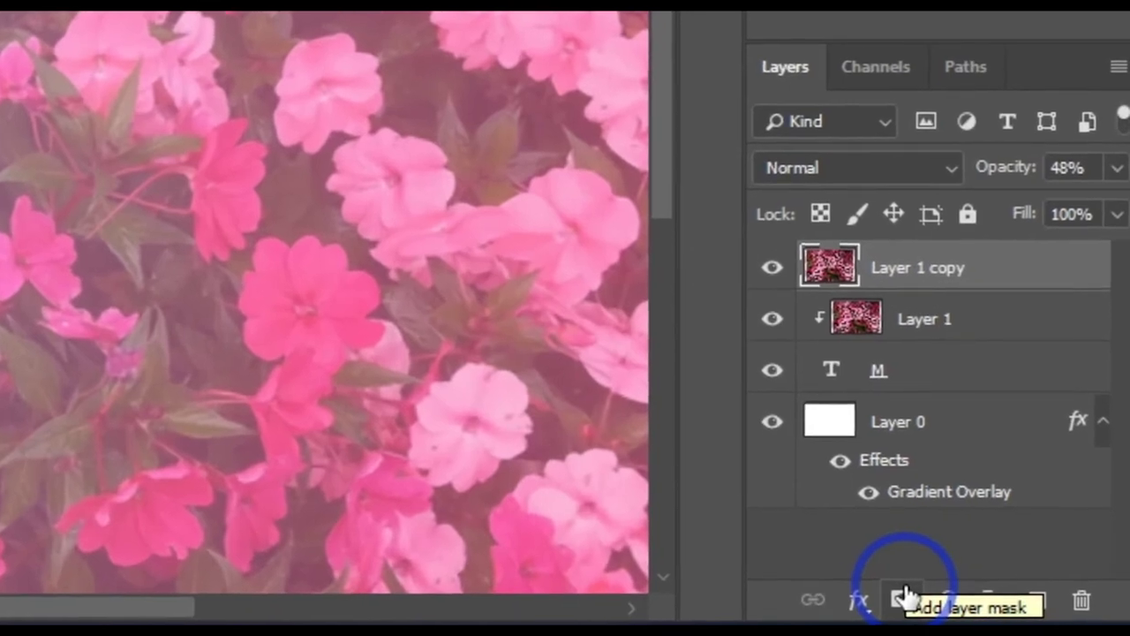
# Mask Layer 1 copy to the selected flowers and reveal extra petals beside the M's middle stroke
pyautogui.click(905, 598)
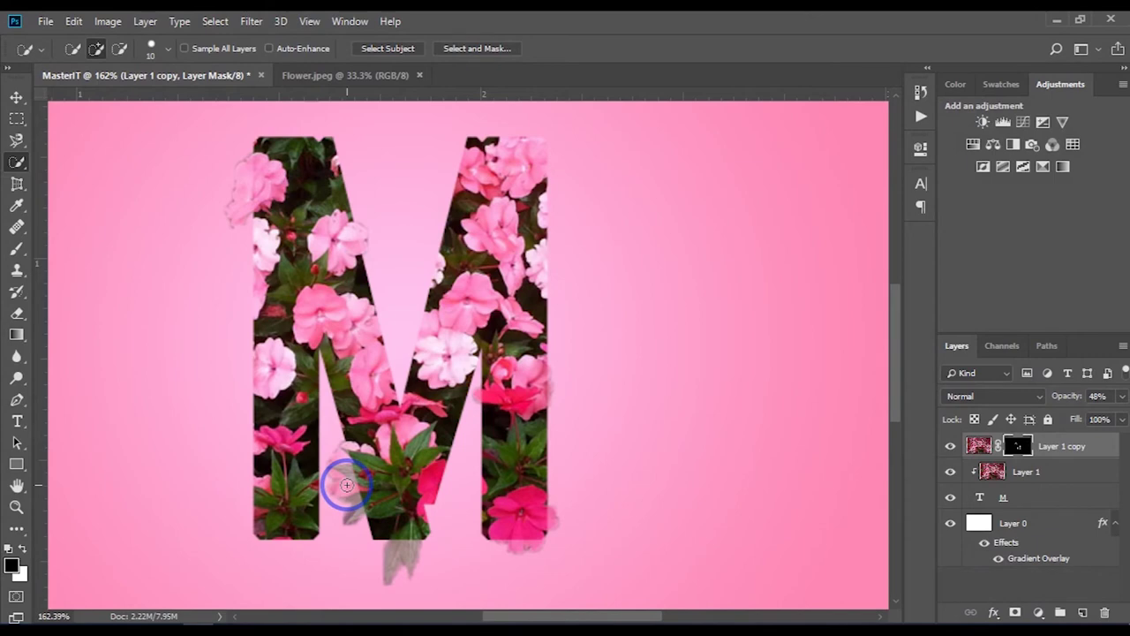
pyautogui.moveTo(348, 484); pyautogui.dragTo(339, 464)
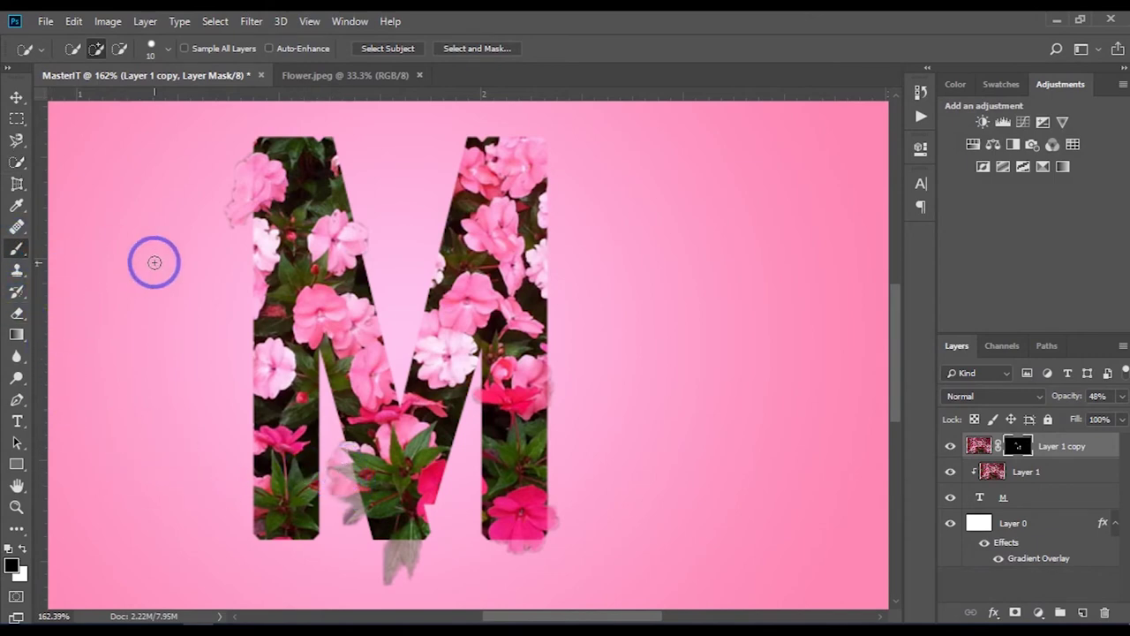
# Brush white on the mask to reveal petals past the M's top-left and right-leg edges
pyautogui.press('b')
pyautogui.scroll(2, 261, 303)
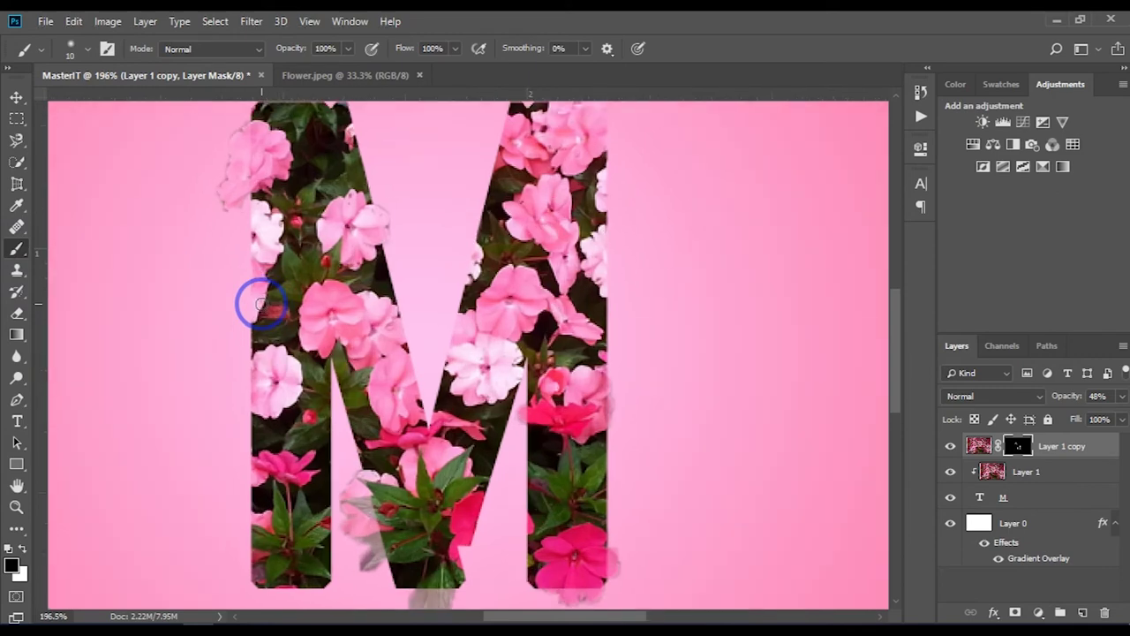
pyautogui.moveTo(221, 220); pyautogui.dragTo(288, 334)
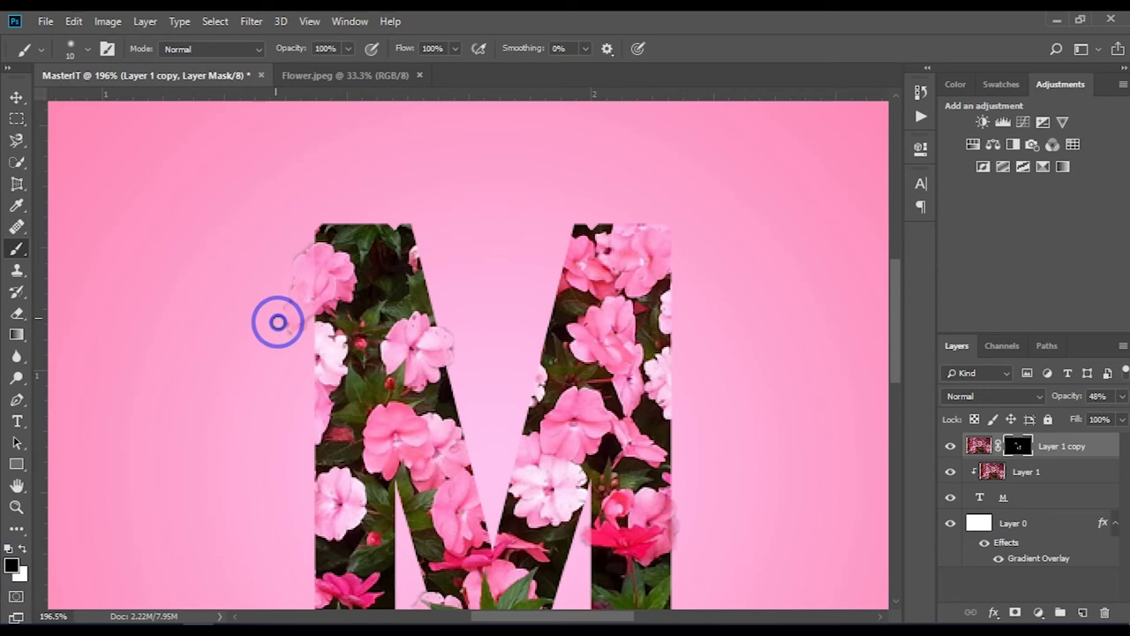
pyautogui.moveTo(279, 322); pyautogui.dragTo(294, 346)
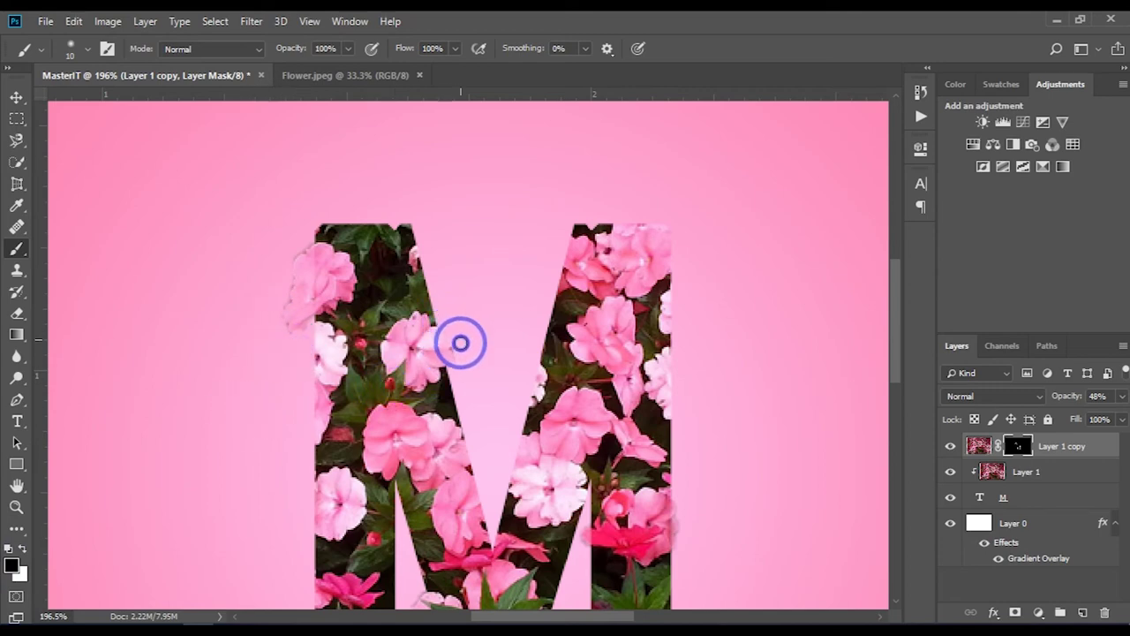
pyautogui.moveTo(457, 371)
pyautogui.mouseDown()
pyautogui.moveTo(363, 226)
pyautogui.moveTo(375, 171)
pyautogui.mouseUp()
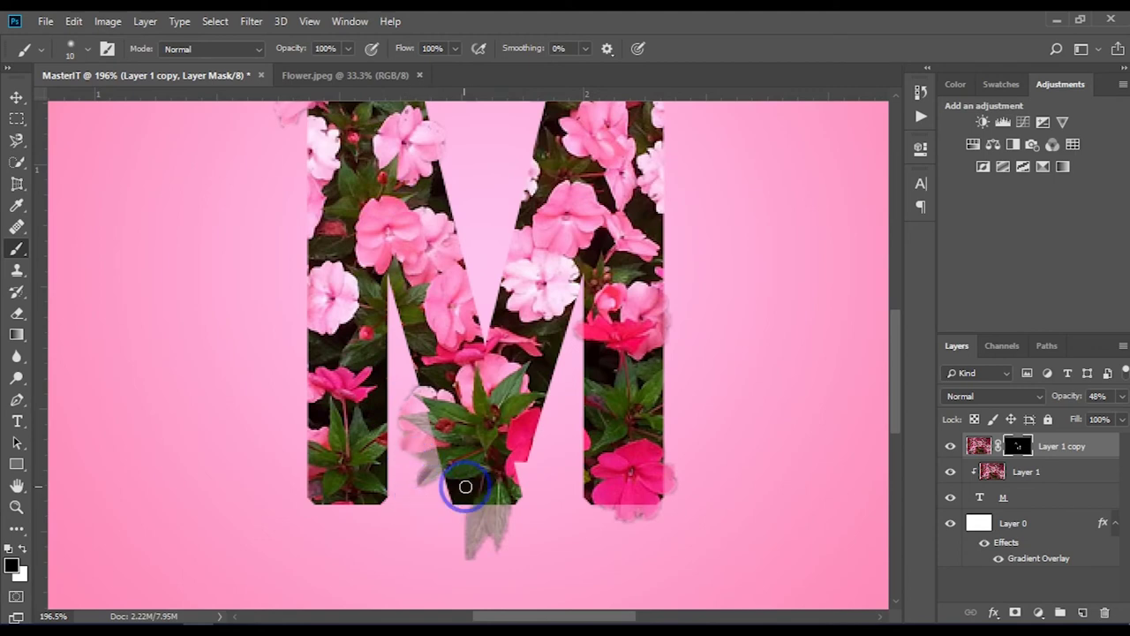
pyautogui.scroll(2, 459, 481)
pyautogui.scroll(2, 462, 423)
pyautogui.scroll(2, 461, 353)
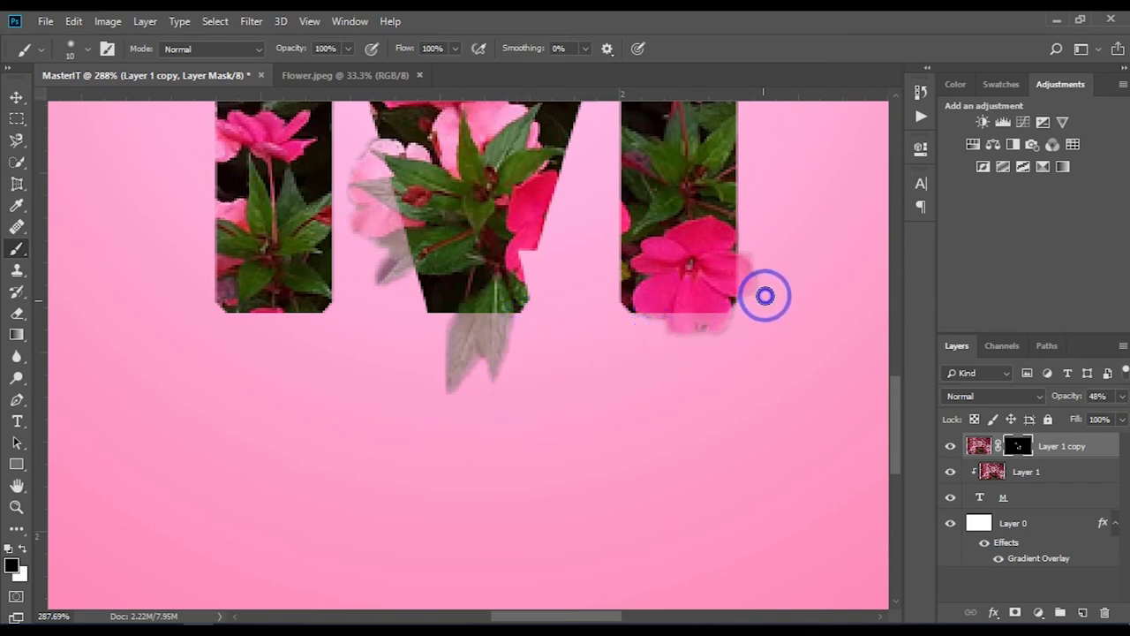
pyautogui.moveTo(762, 218)
pyautogui.mouseDown()
pyautogui.moveTo(703, 271)
pyautogui.moveTo(694, 308)
pyautogui.mouseUp()
pyautogui.hotkey('ctrl', '0')
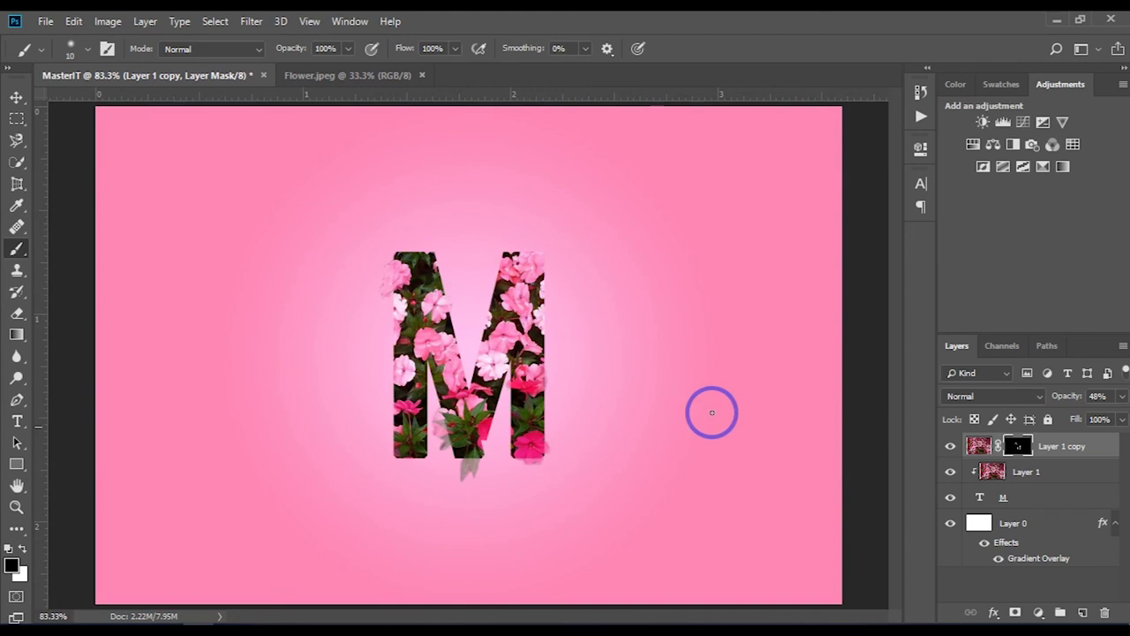
# Set Layer 1 copy's opacity back to 100%
pyautogui.press('v')
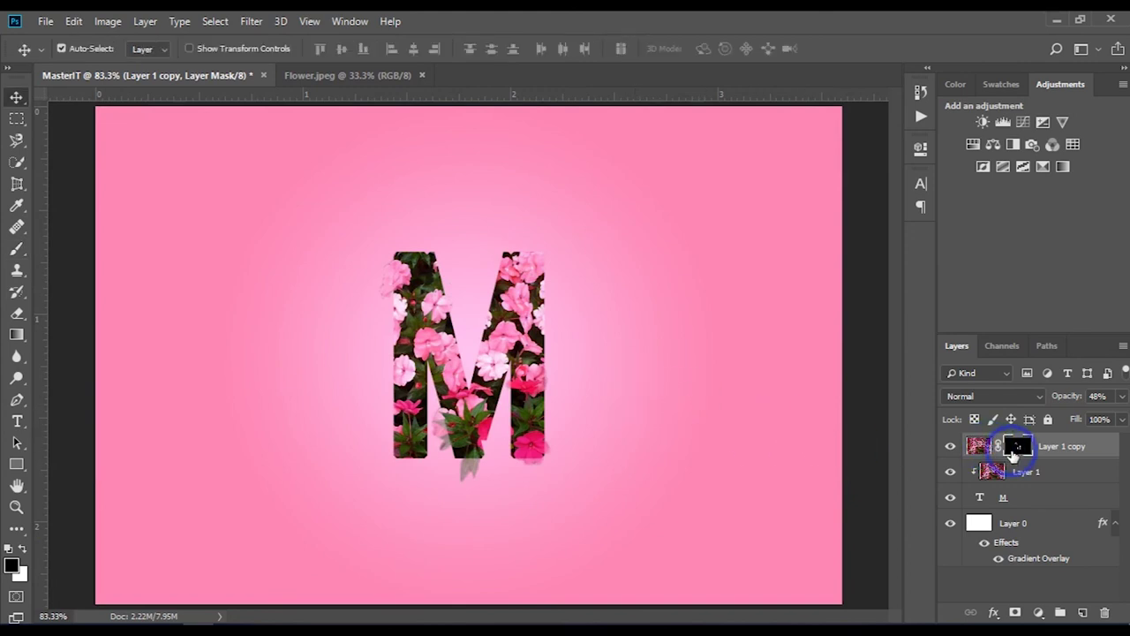
pyautogui.click(978, 446)
pyautogui.click(1079, 396)
pyautogui.moveTo(1076, 397); pyautogui.dragTo(1125, 388)
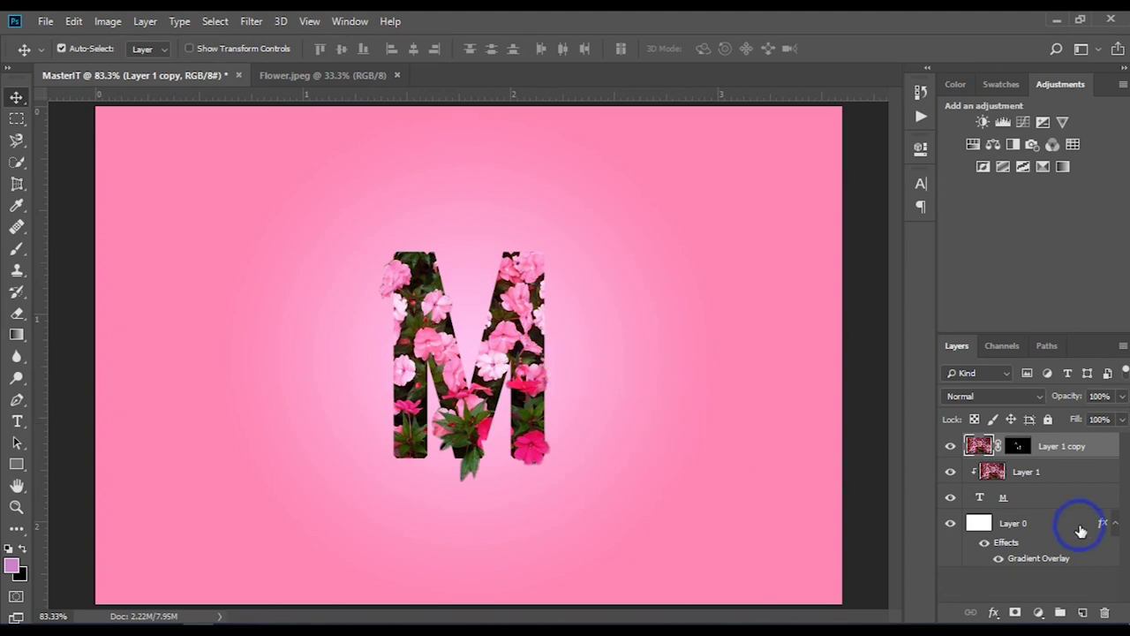
# Select the M text layer and open its Blending Options from the fx menu
pyautogui.click(1026, 499)
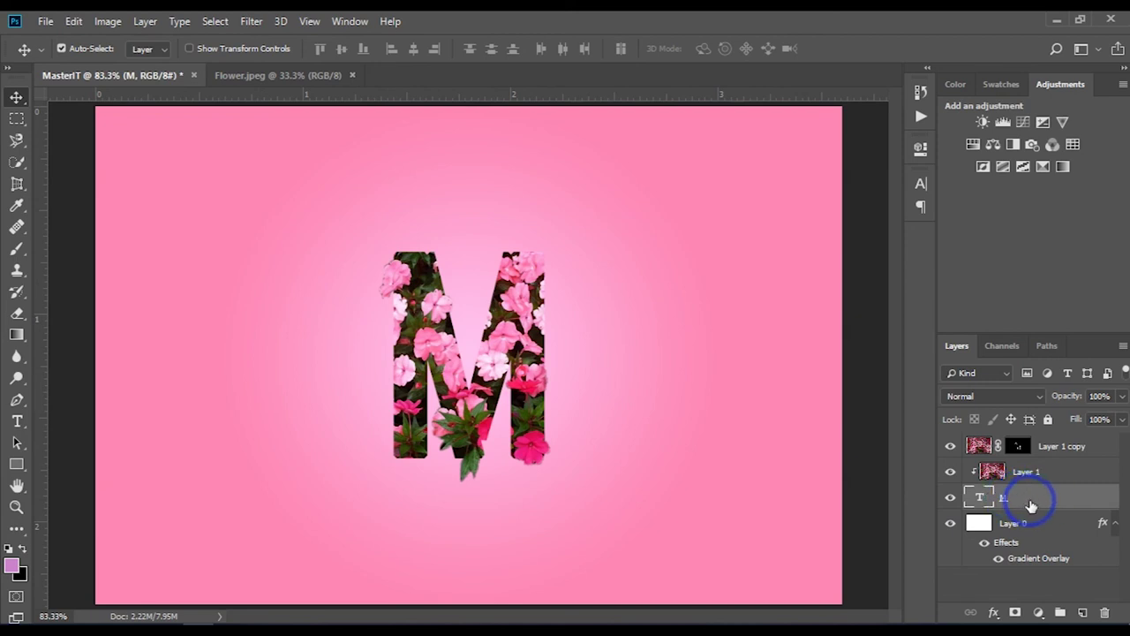
pyautogui.click(994, 613)
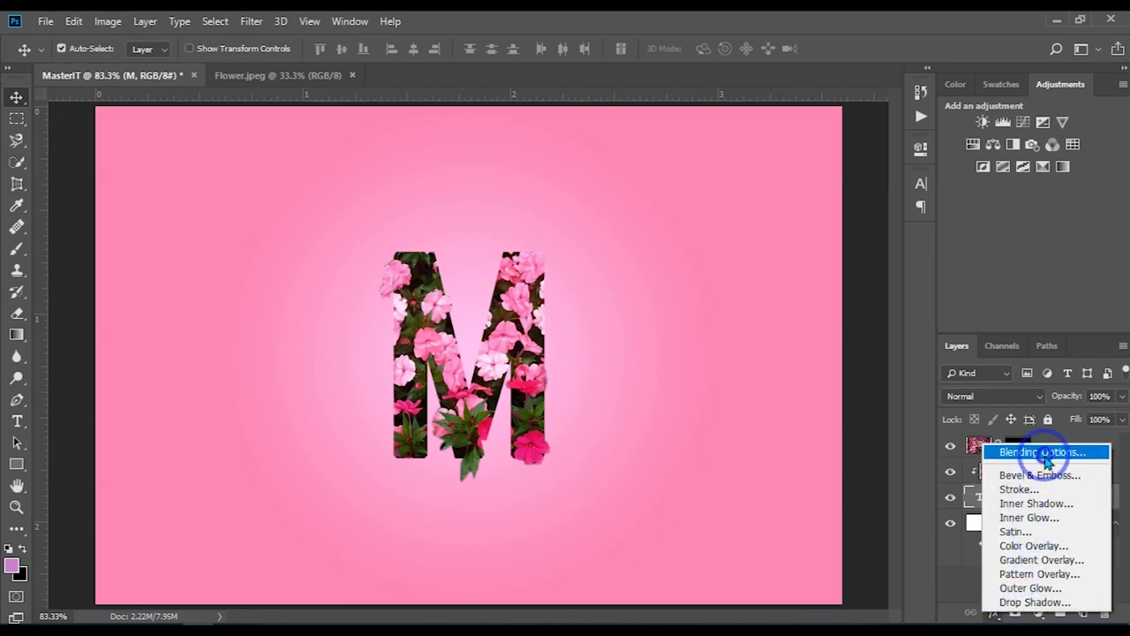
pyautogui.click(1042, 452)
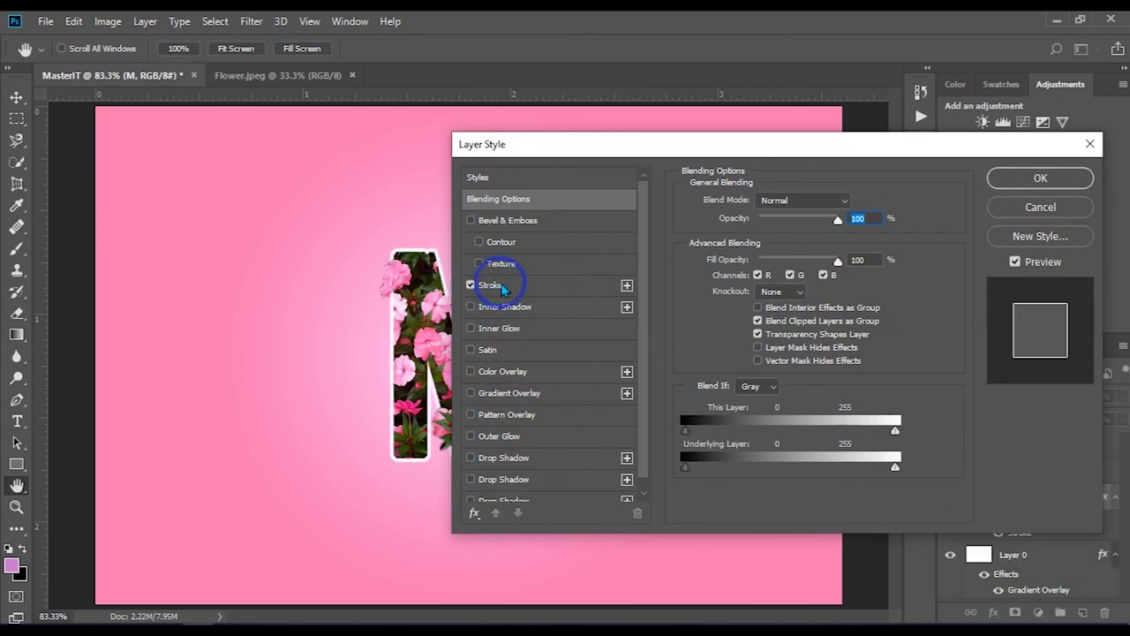
# Give the M a white outside Stroke and a Drop Shadow (distance 2, spread 16, size 16)
pyautogui.click(493, 285)
pyautogui.moveTo(845, 200); pyautogui.dragTo(813, 196)
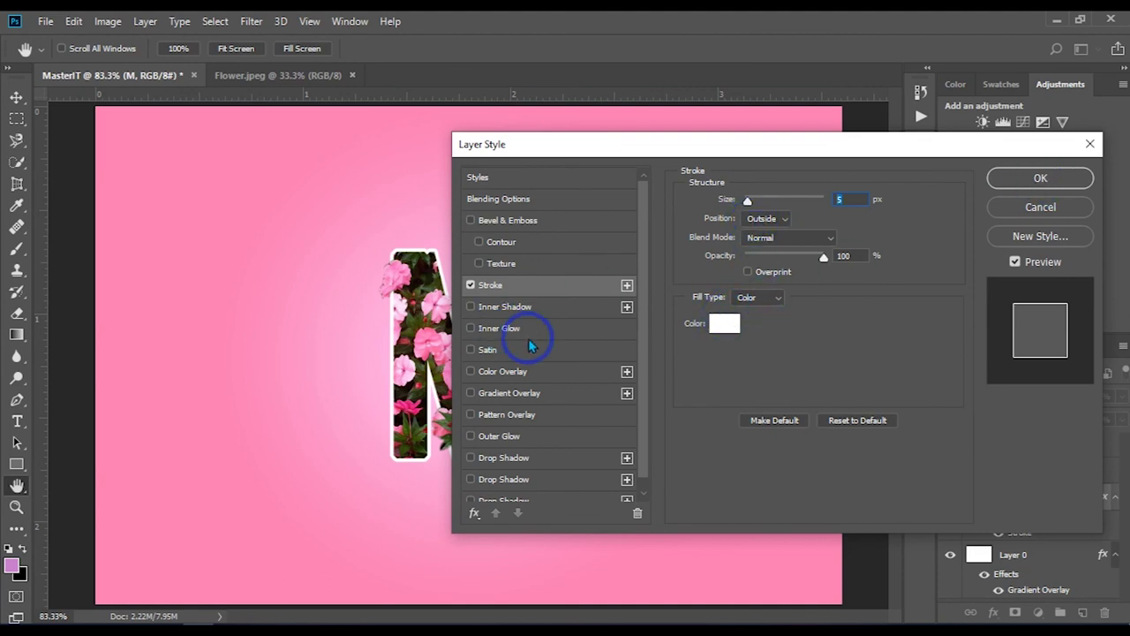
pyautogui.click(521, 459)
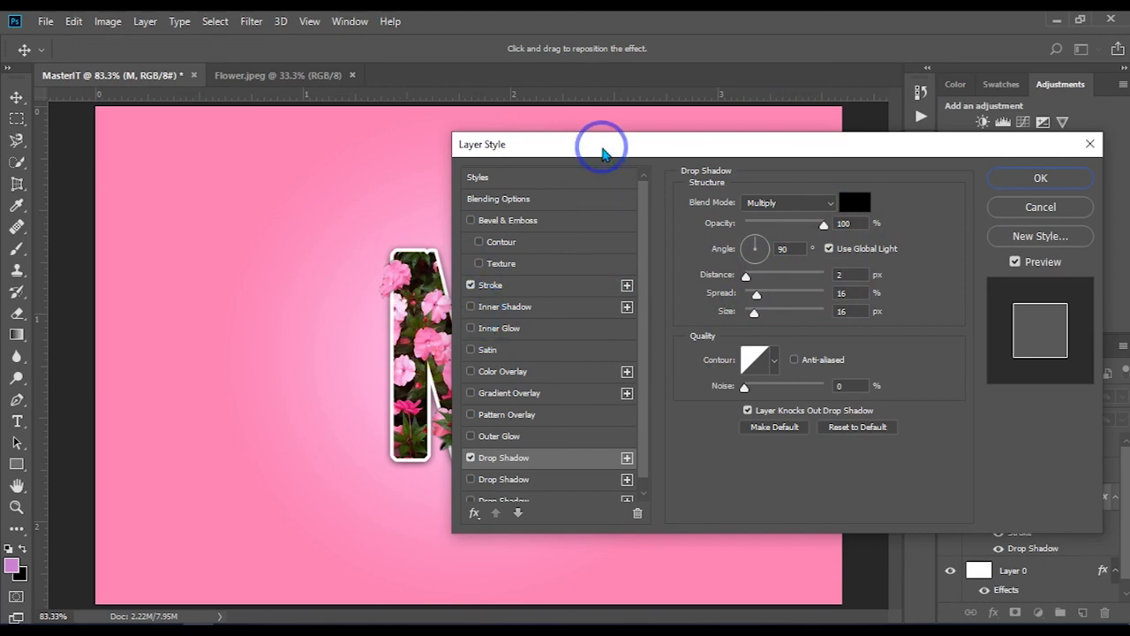
pyautogui.moveTo(597, 144); pyautogui.dragTo(906, 132)
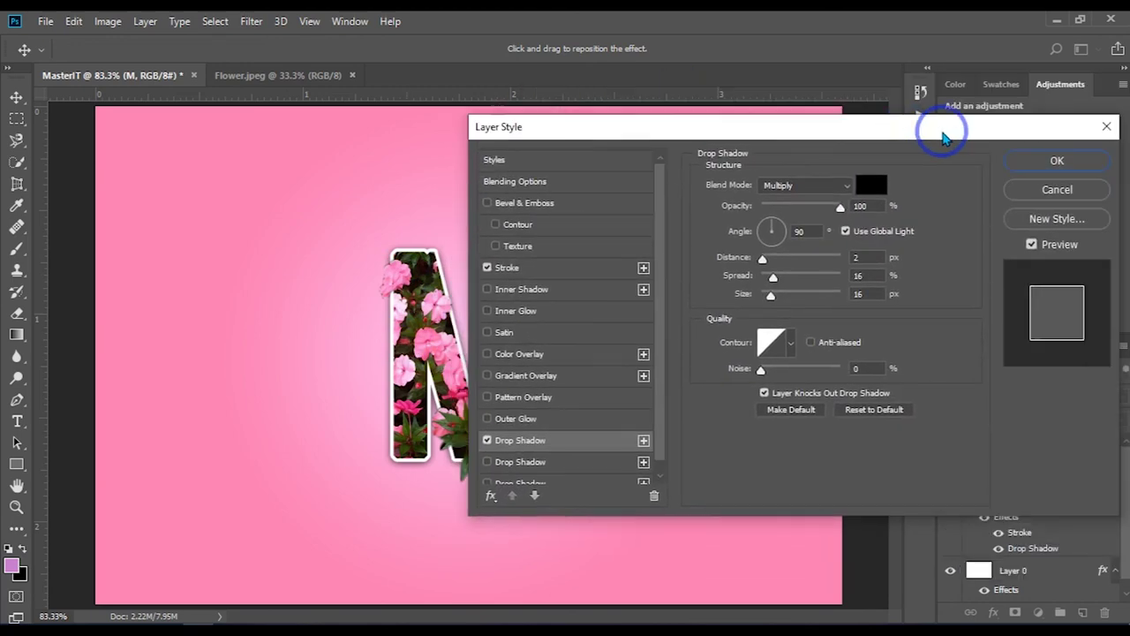
pyautogui.click(1055, 159)
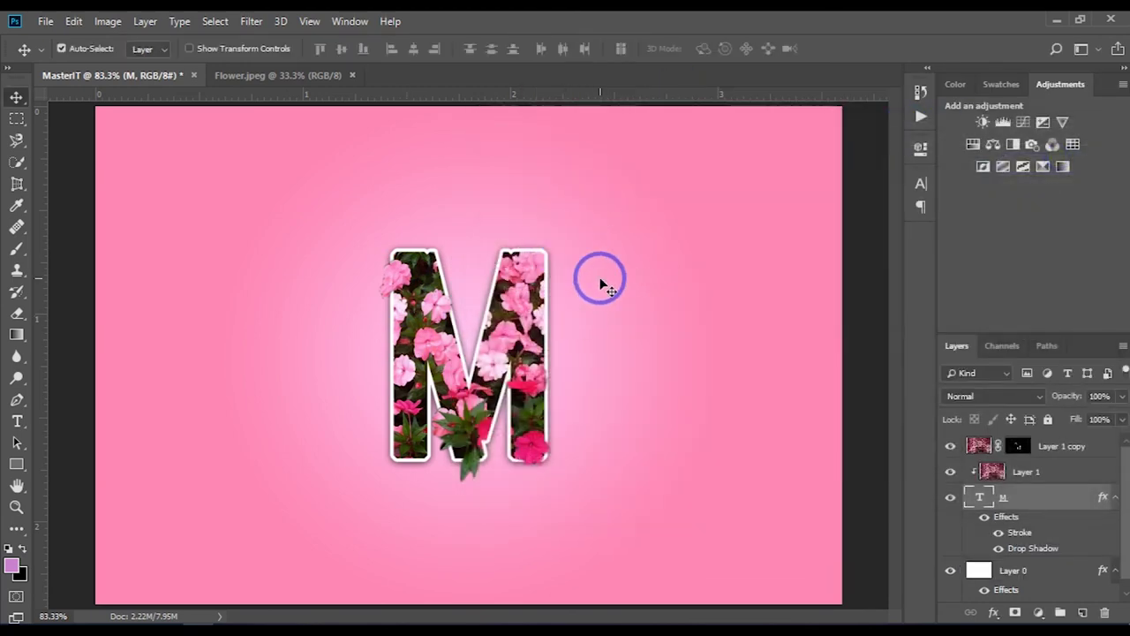